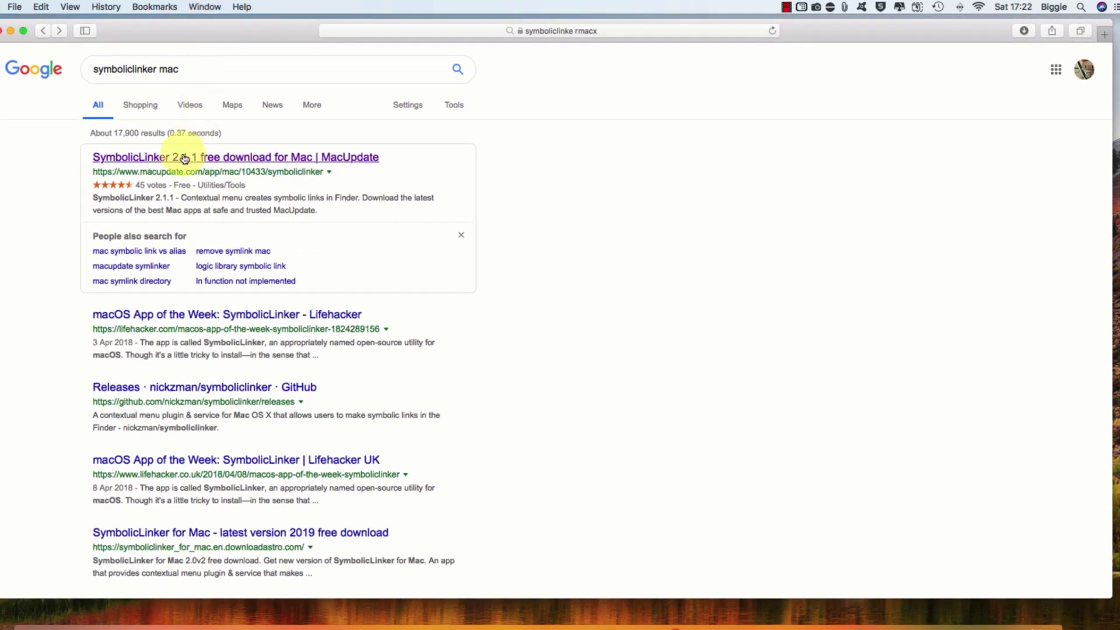
# - Open SymbolicLinker's MacUpdate page, start its download and begin the reCAPTCHA check
pyautogui.click(226, 158)
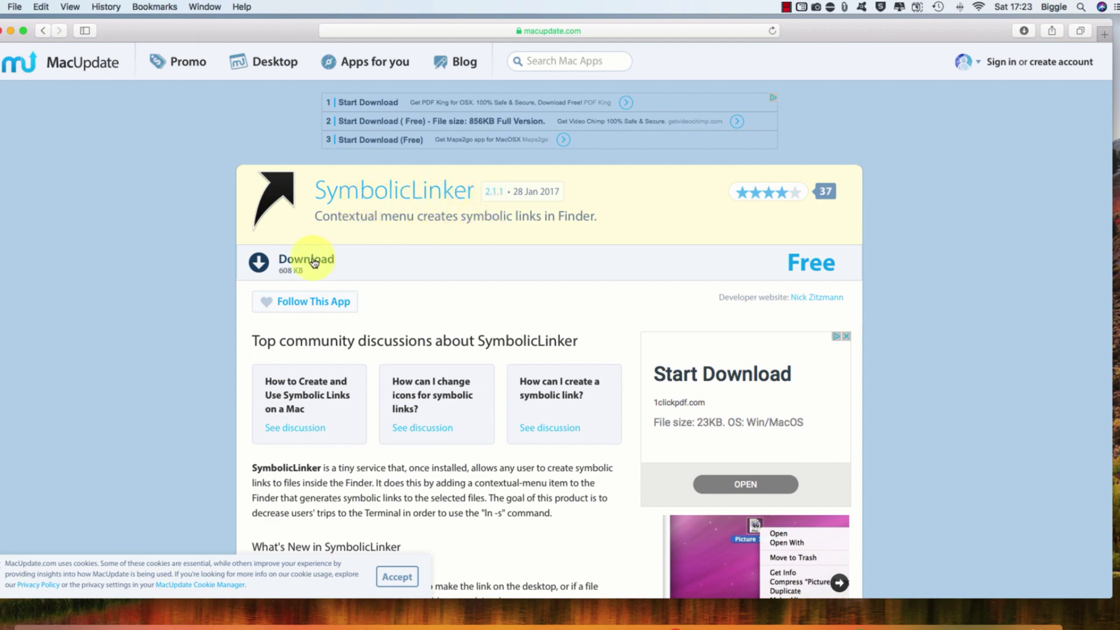
pyautogui.click(308, 274)
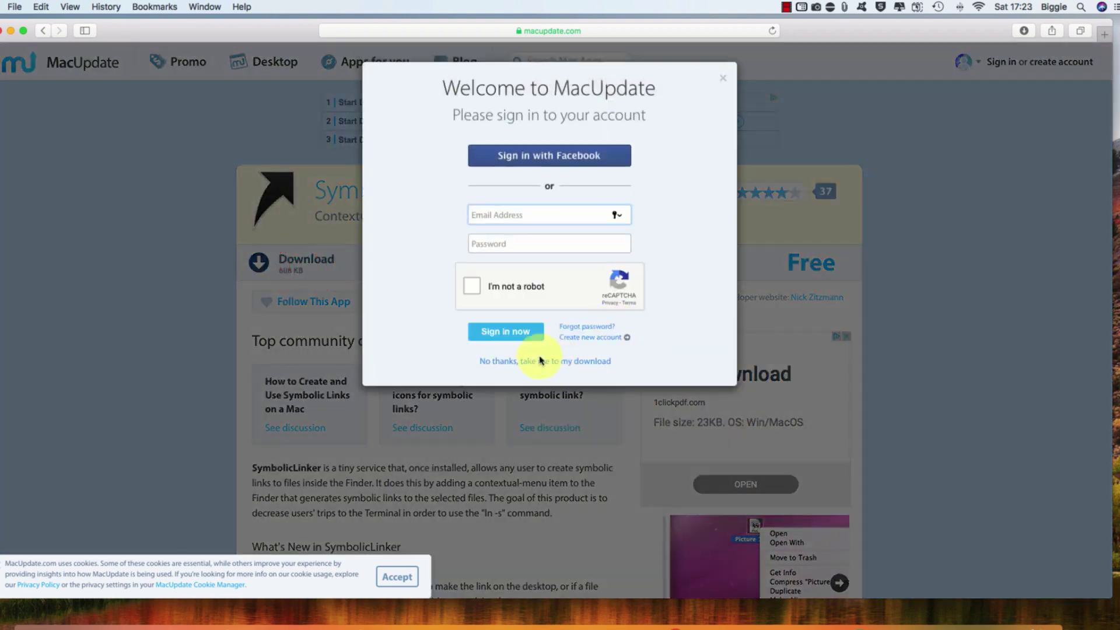
pyautogui.click(473, 286)
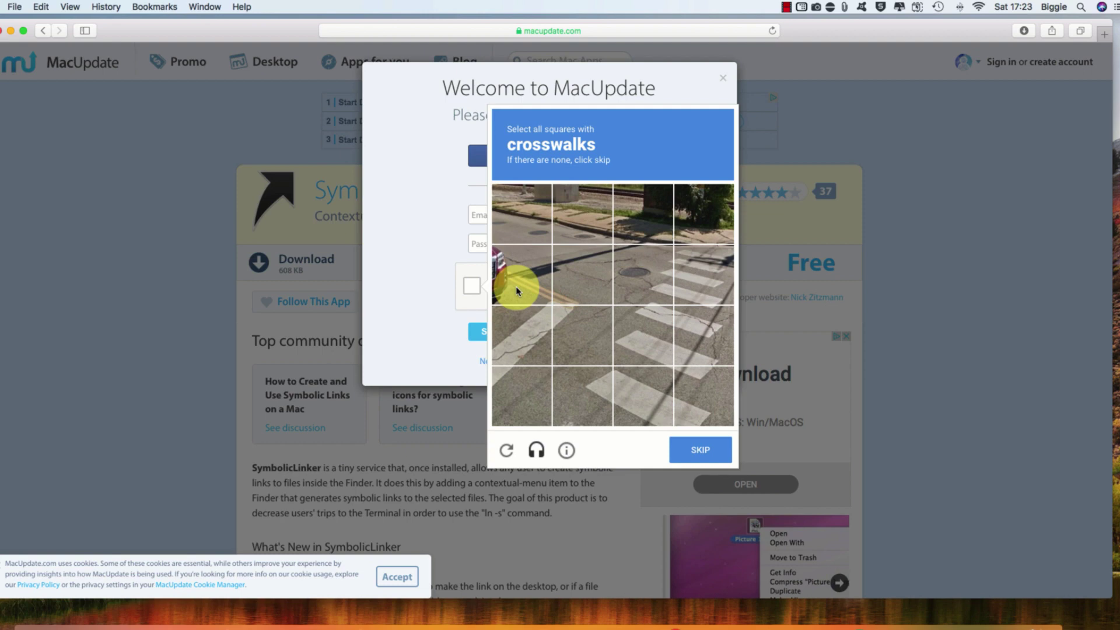
# - Mark all crosswalk squares in the first reCAPTCHA image and move on
pyautogui.click(647, 394)
pyautogui.click(714, 387)
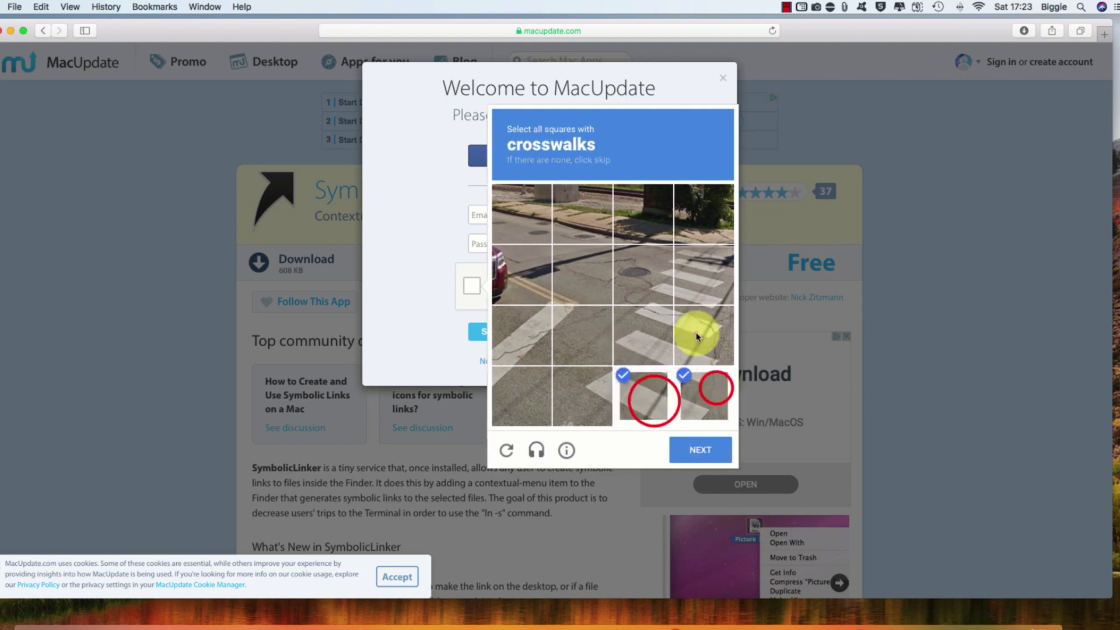
pyautogui.click(697, 332)
pyautogui.click(635, 325)
pyautogui.click(701, 277)
pyautogui.click(643, 274)
pyautogui.click(698, 449)
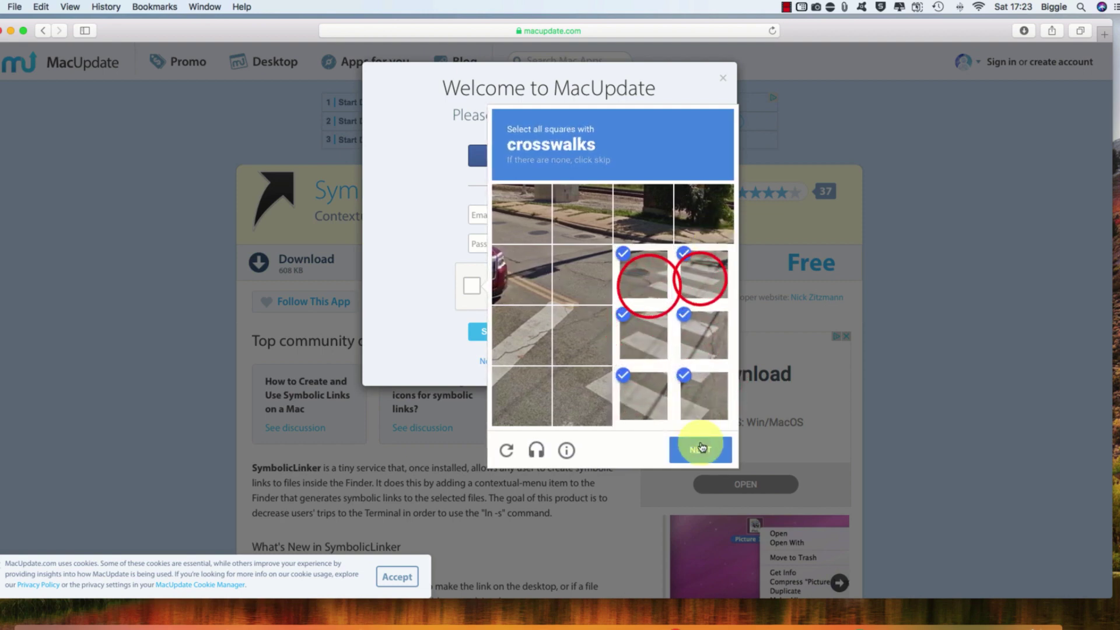
# - Mark the traffic-light tiles, submit the challenge and skip sign-in to reach the download
pyautogui.click(584, 282)
pyautogui.click(536, 281)
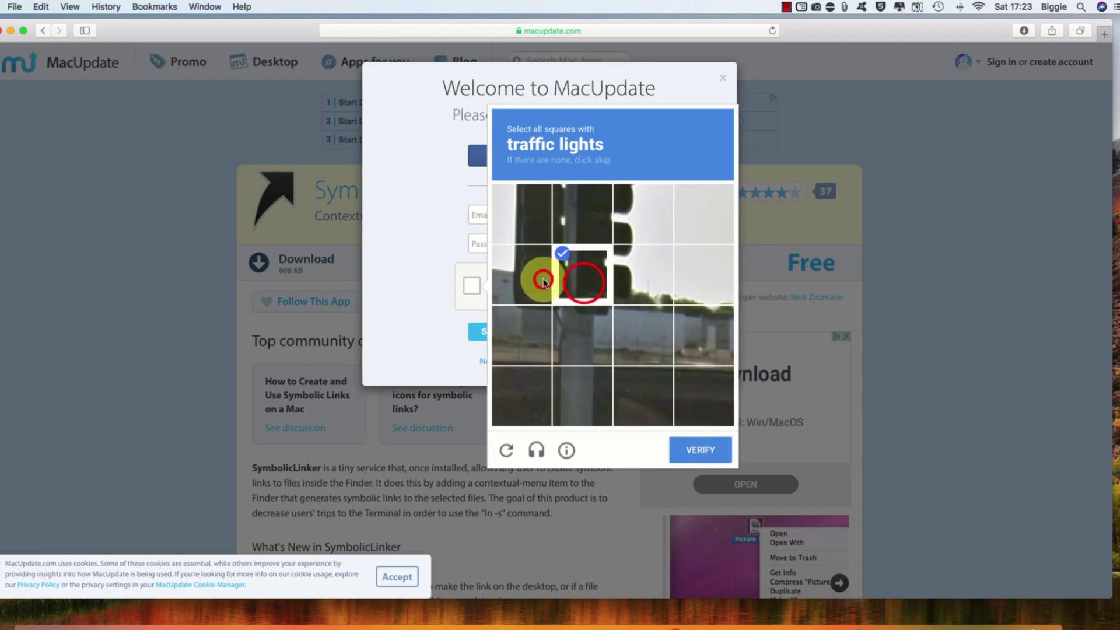
pyautogui.click(537, 213)
pyautogui.click(570, 213)
pyautogui.click(627, 211)
pyautogui.click(637, 274)
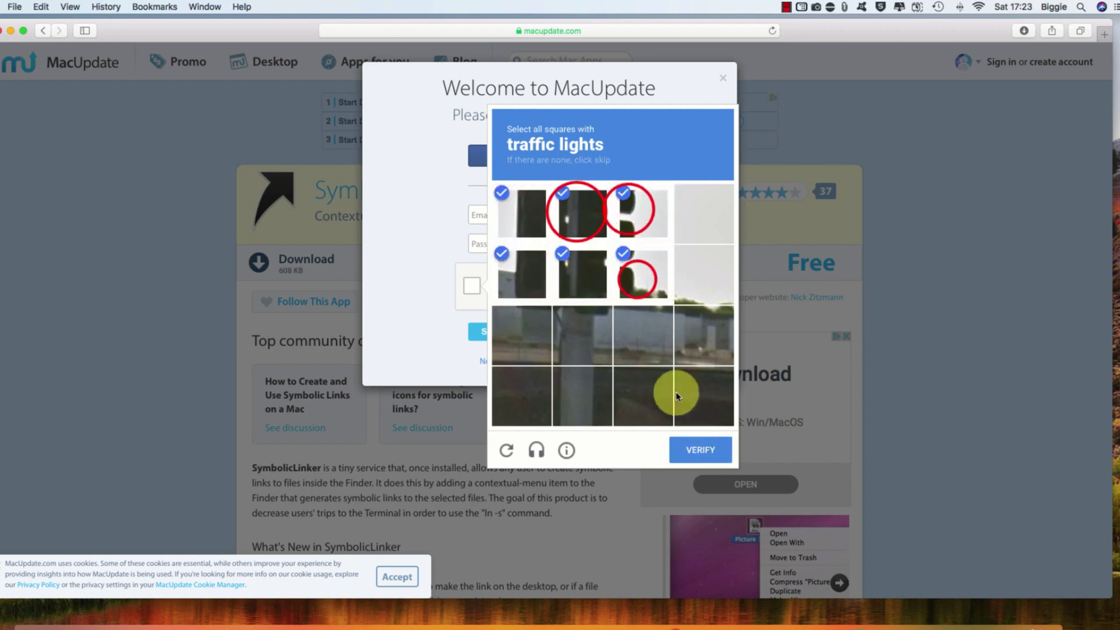
pyautogui.click(695, 452)
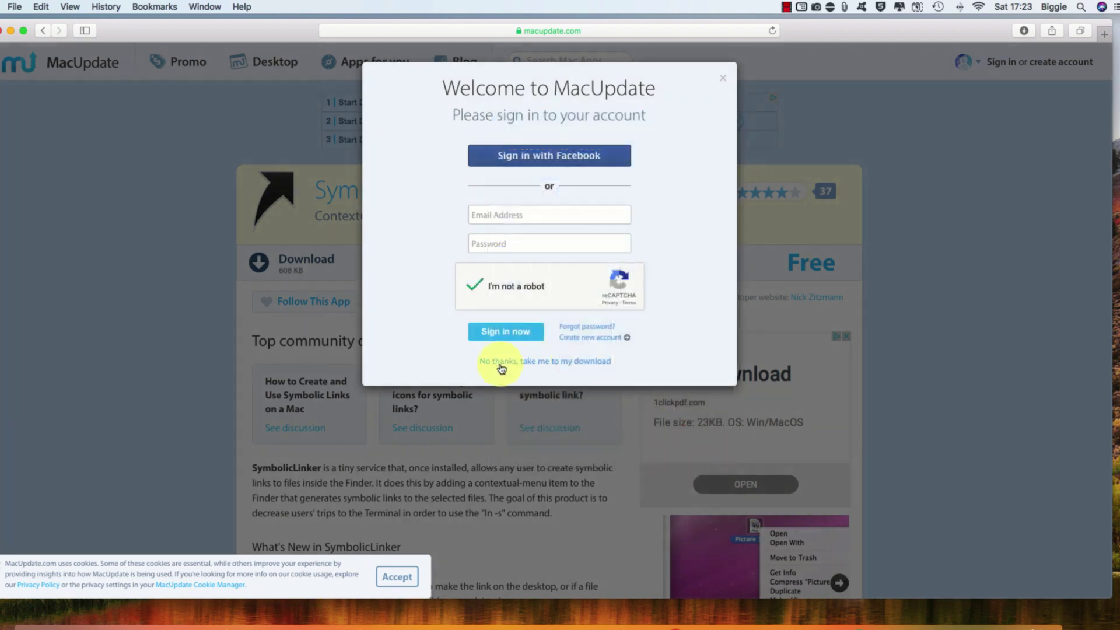
pyautogui.click(547, 363)
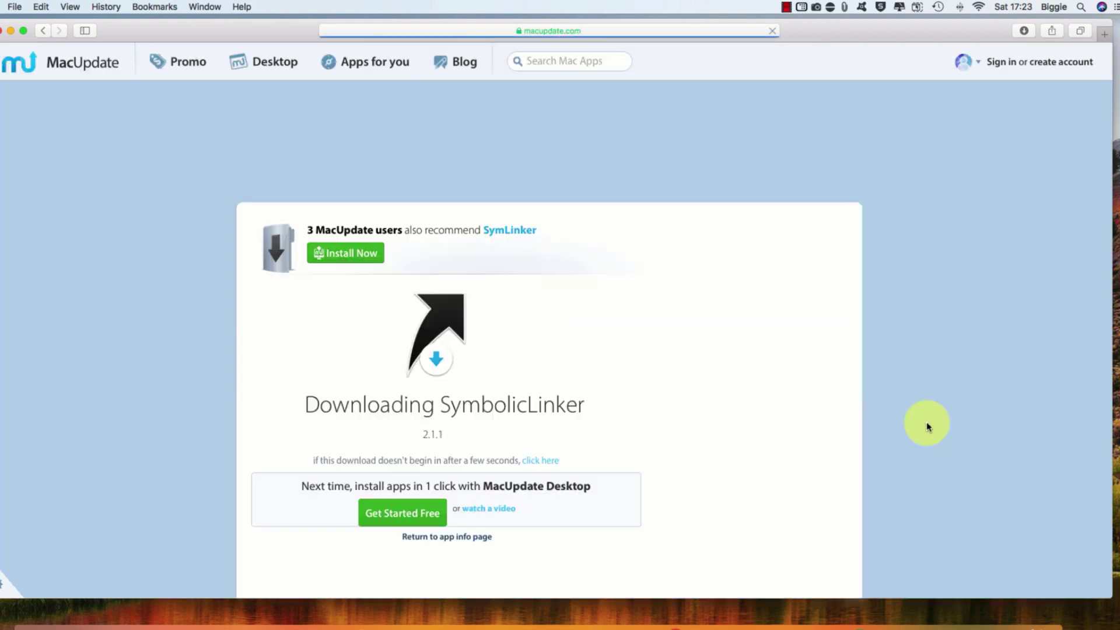
pyautogui.scroll(-3, 648, 412)
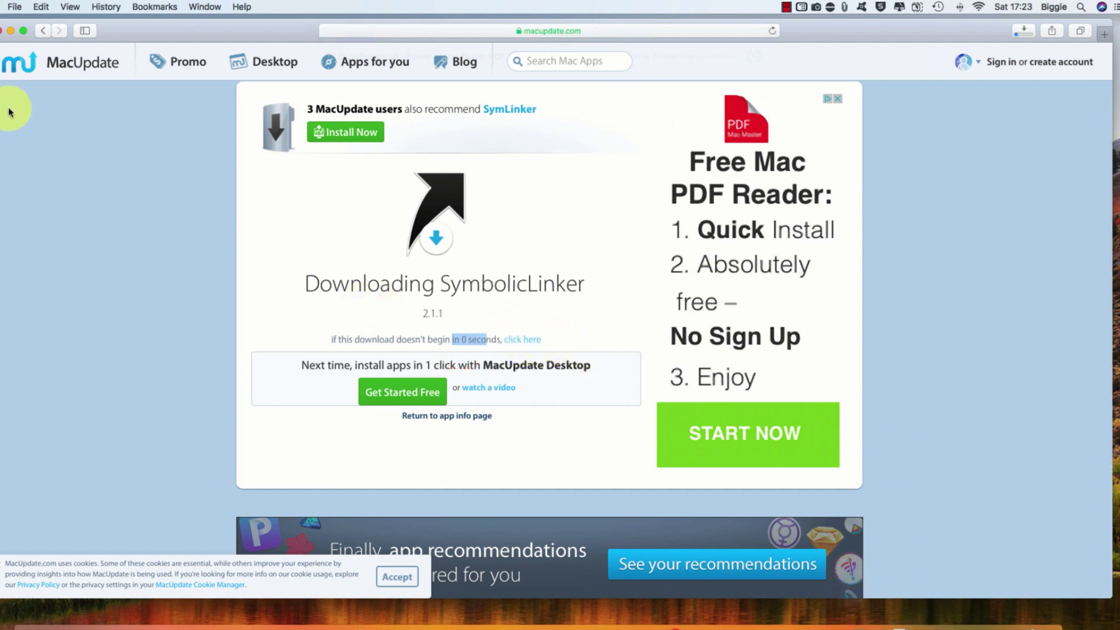
# - Close Safari, open SymbolicLinker2.1.1.dmg from Downloads, centre its window and select Installation Instructions.rtfd
pyautogui.click(6, 31)
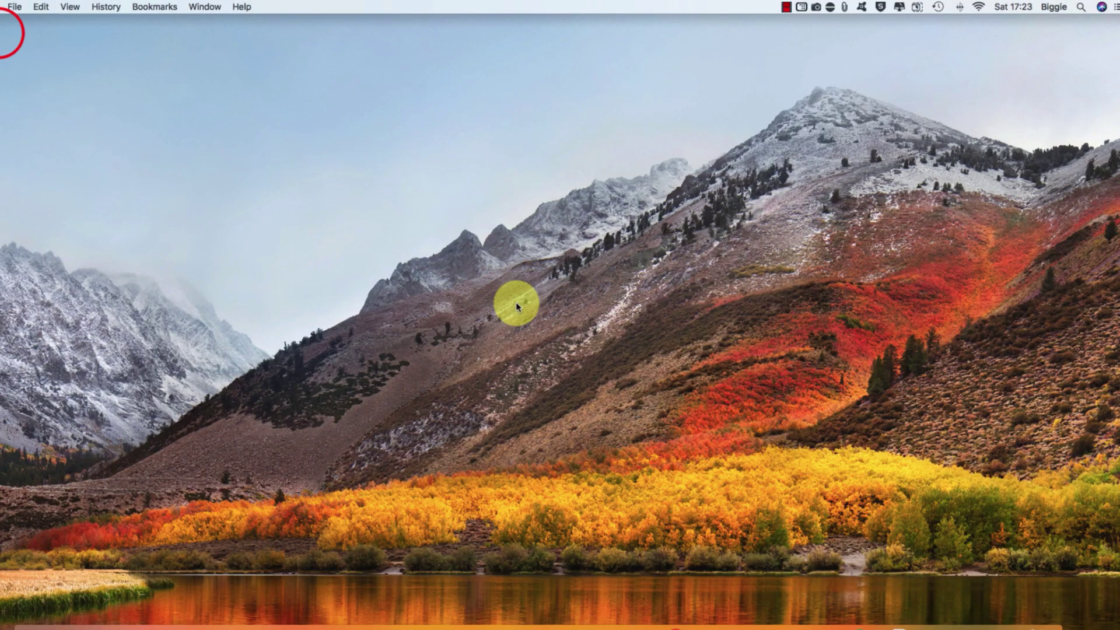
pyautogui.click(891, 626)
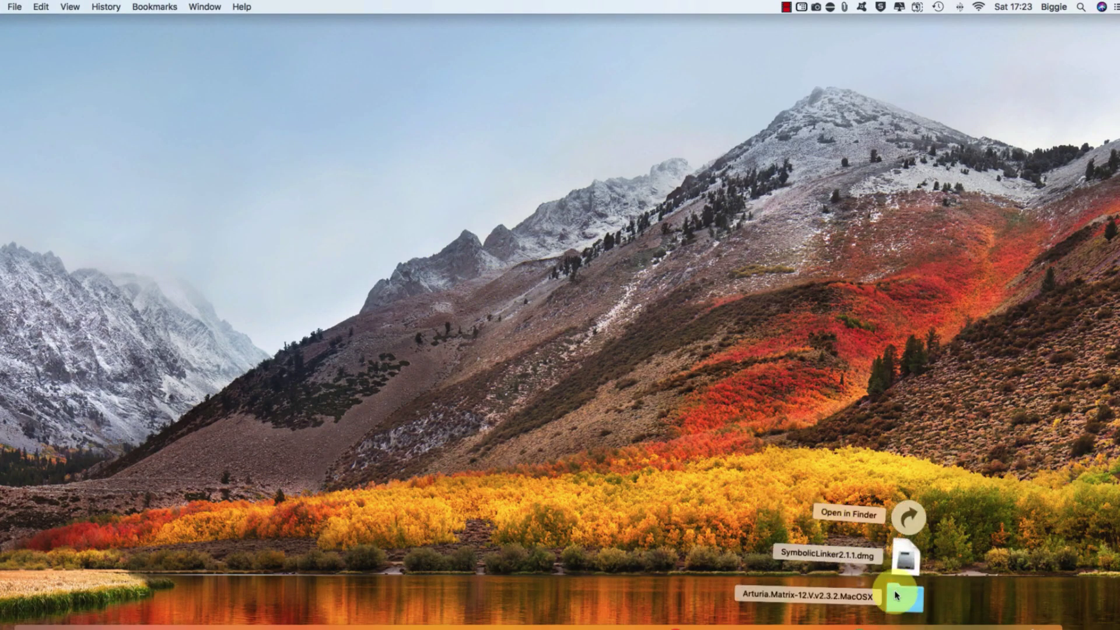
pyautogui.click(905, 561)
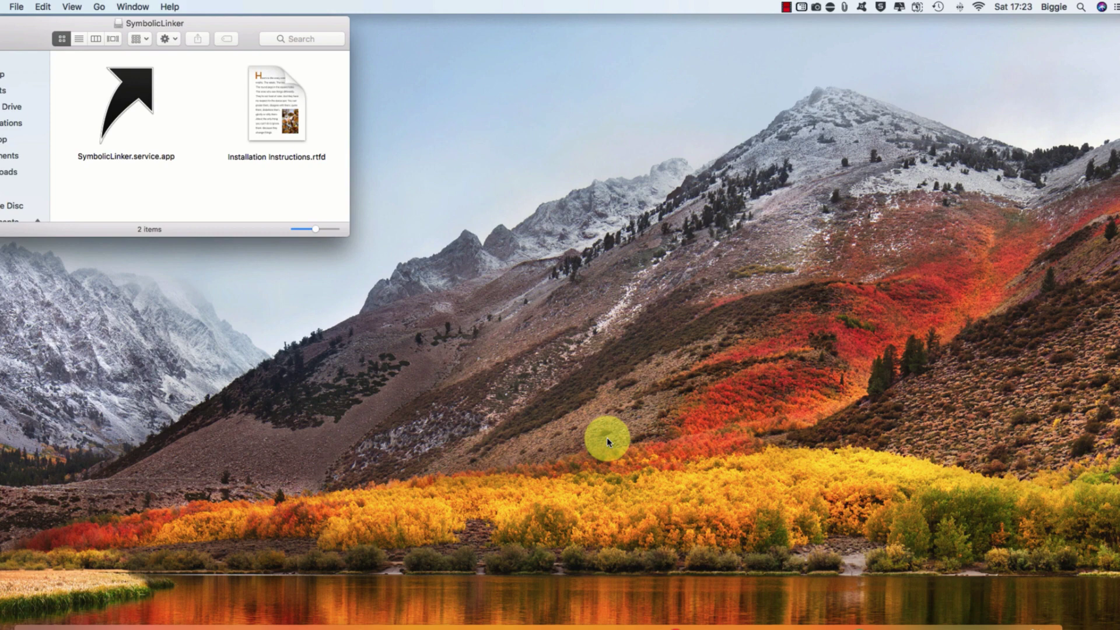
pyautogui.moveTo(241, 26); pyautogui.dragTo(538, 224)
pyautogui.click(577, 293)
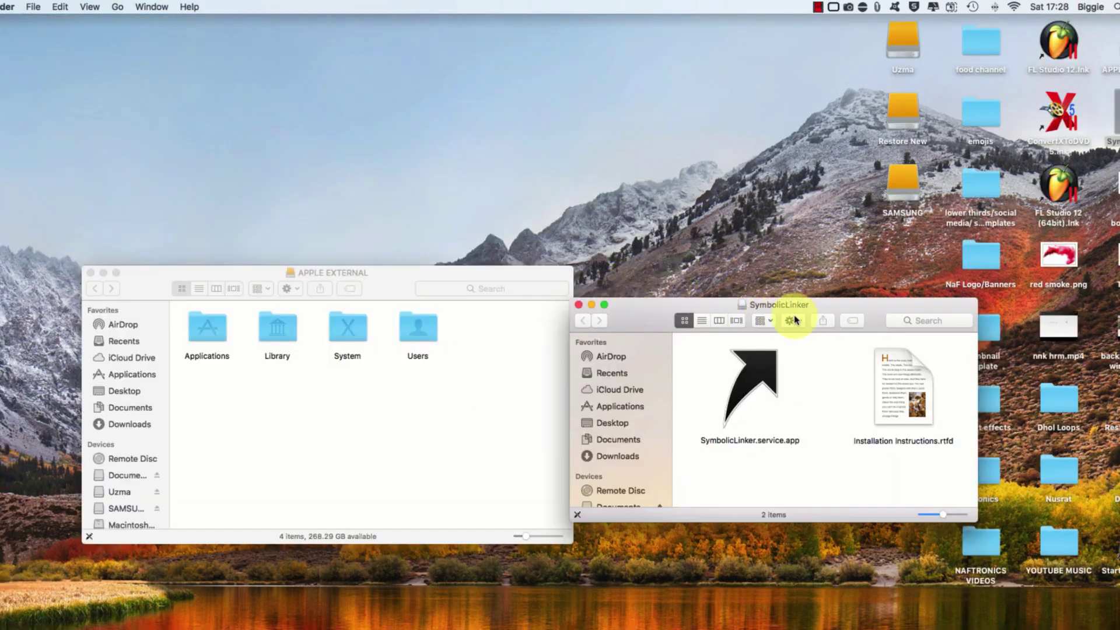
# - Arrange the Finder windows, open Library on APPLE EXTERNAL and open the installation instructions
pyautogui.moveTo(800, 306); pyautogui.dragTo(925, 316)
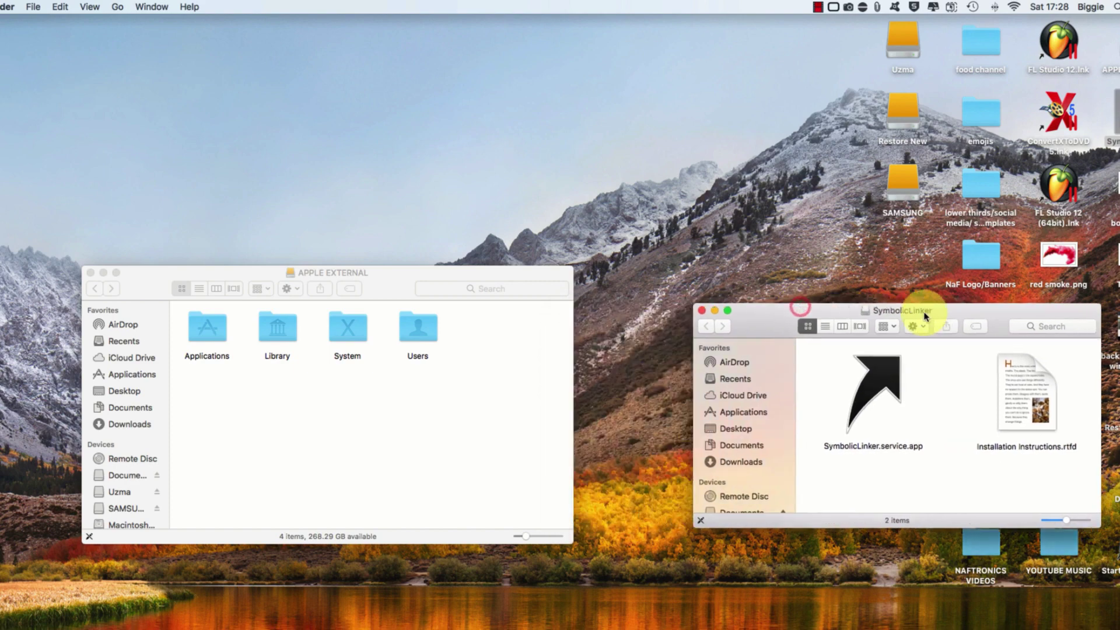
pyautogui.moveTo(492, 272); pyautogui.dragTo(567, 266)
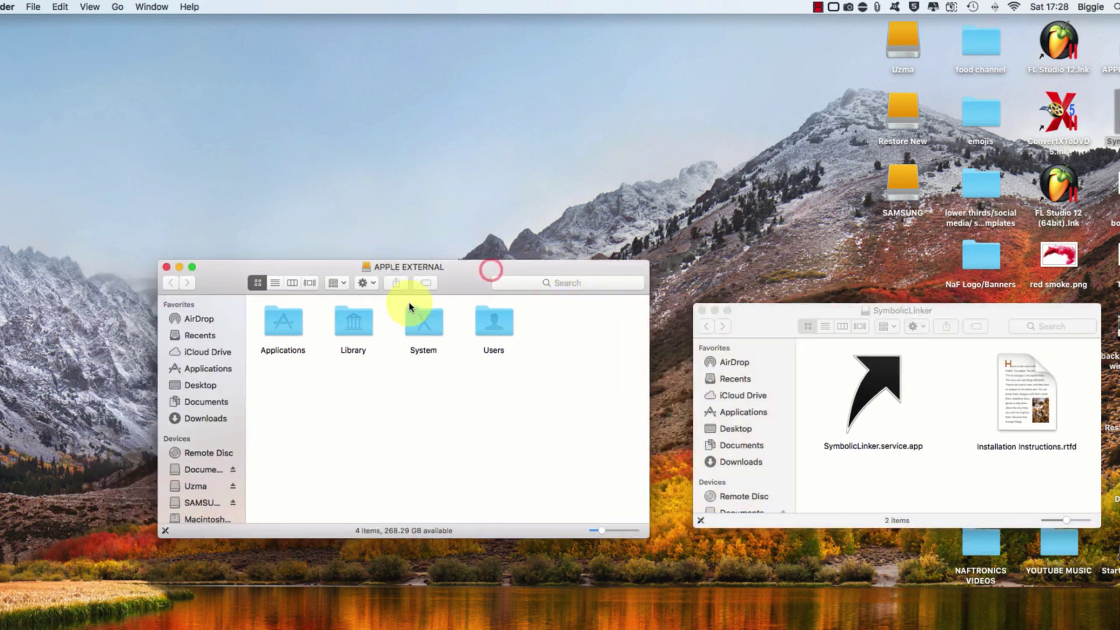
pyautogui.doubleClick(345, 331)
pyautogui.click(1027, 400)
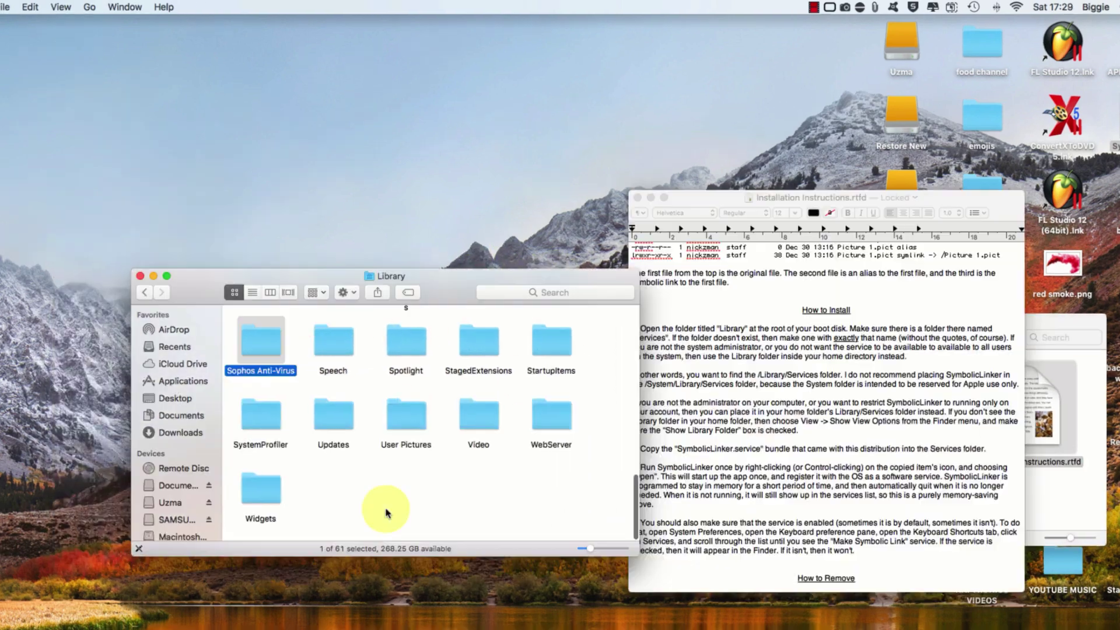
# - Create a new folder in Library, authenticating with the administrator password
pyautogui.rightClick(409, 492)
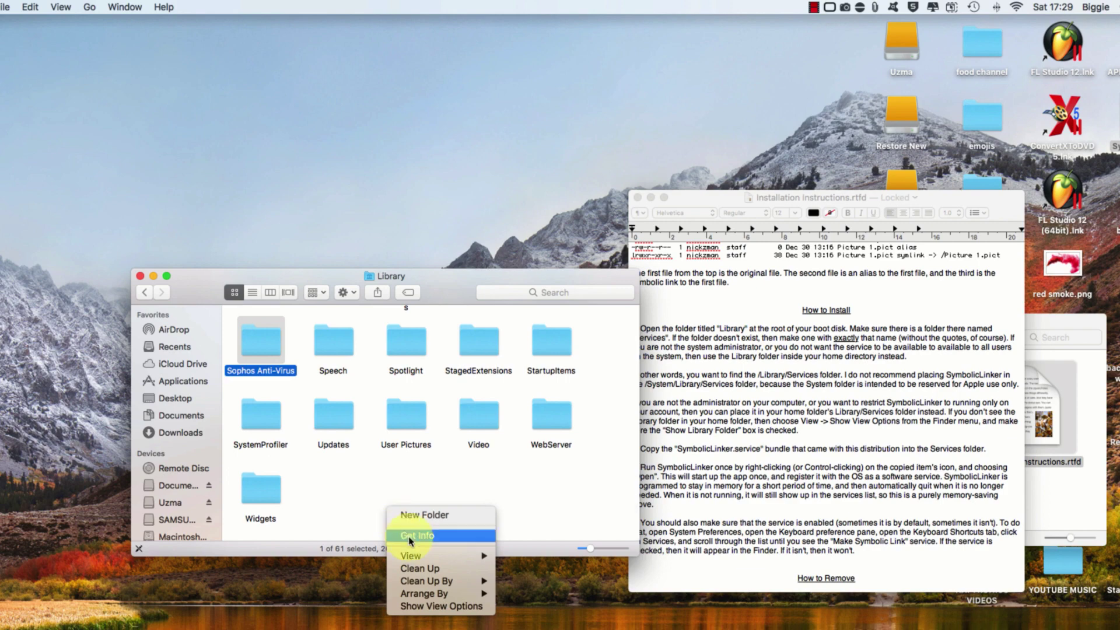
pyautogui.click(421, 514)
pyautogui.click(948, 353)
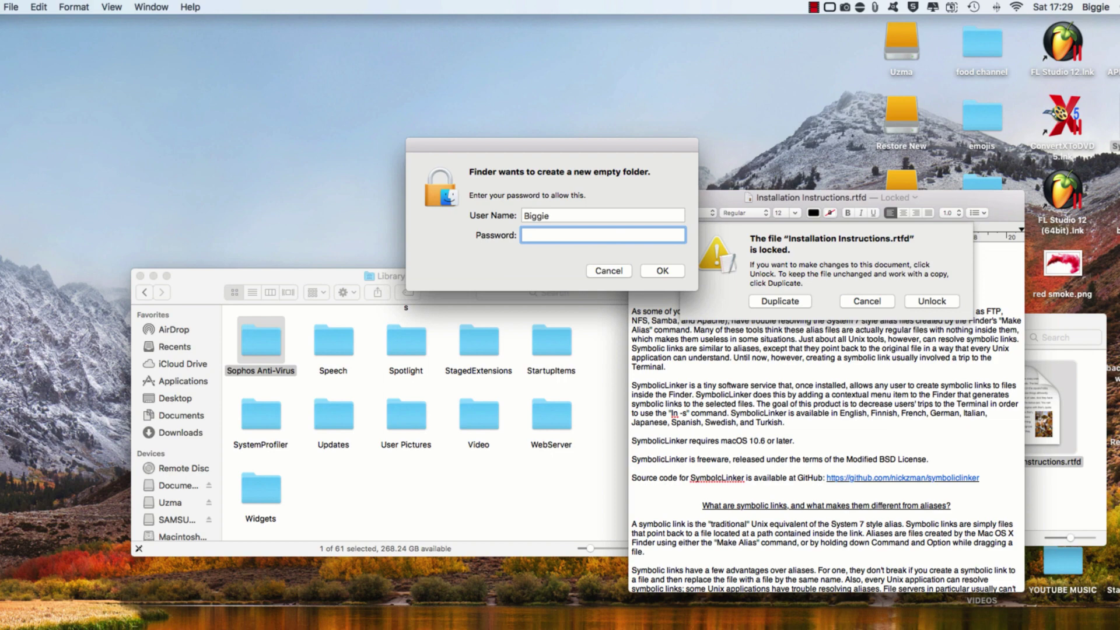
pyautogui.click(590, 230)
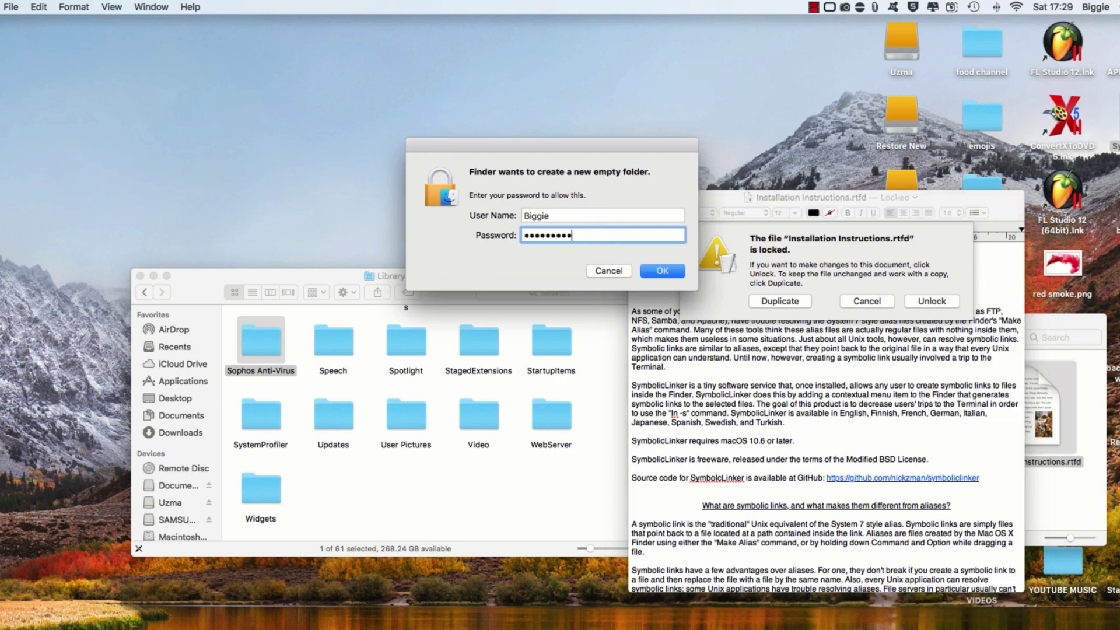
pyautogui.press('Return')
# - Rename the new folder to Services and approve the change with the administrator password
pyautogui.click(384, 522)
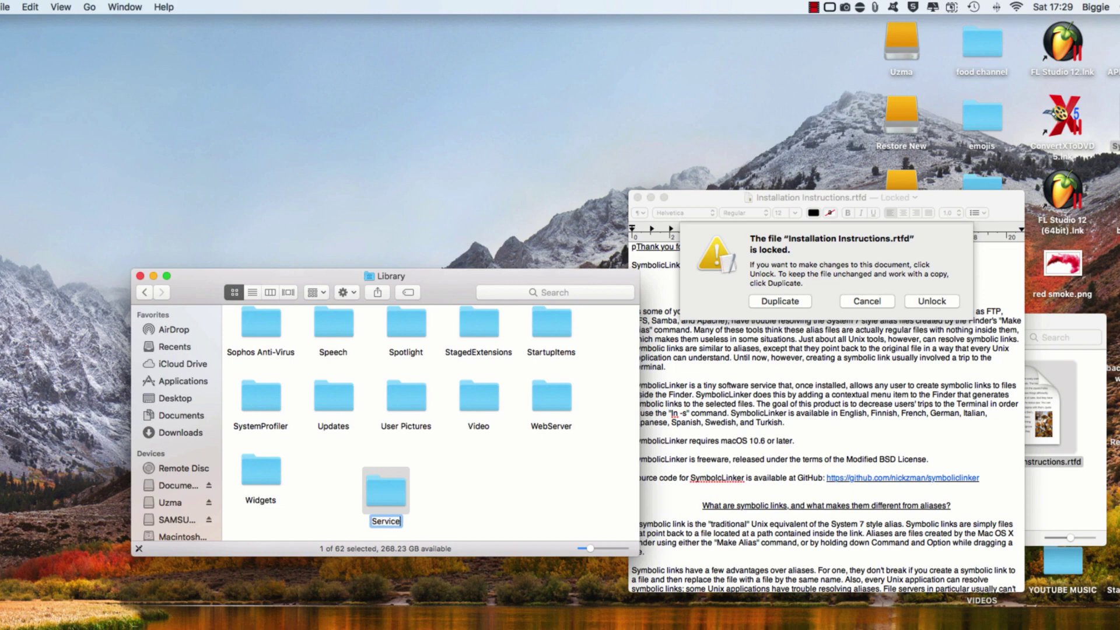
pyautogui.write('s')
pyautogui.press('Return')
pyautogui.click(607, 228)
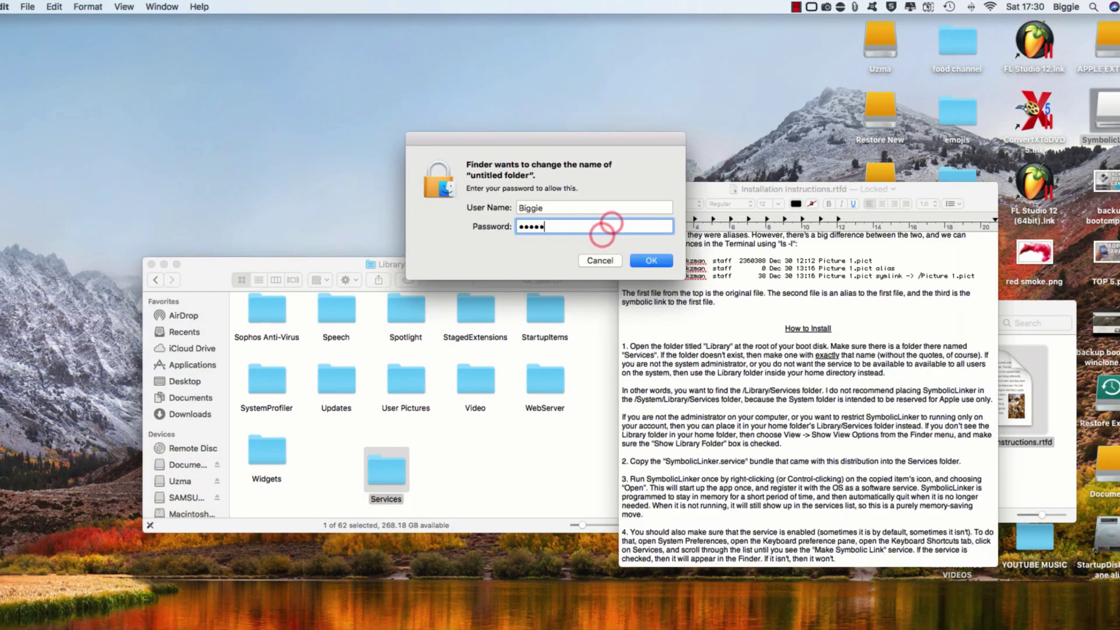
pyautogui.press('Return')
# - Open Services and copy SymbolicLinker.service.app into it
pyautogui.doubleClick(385, 464)
pyautogui.click(734, 379)
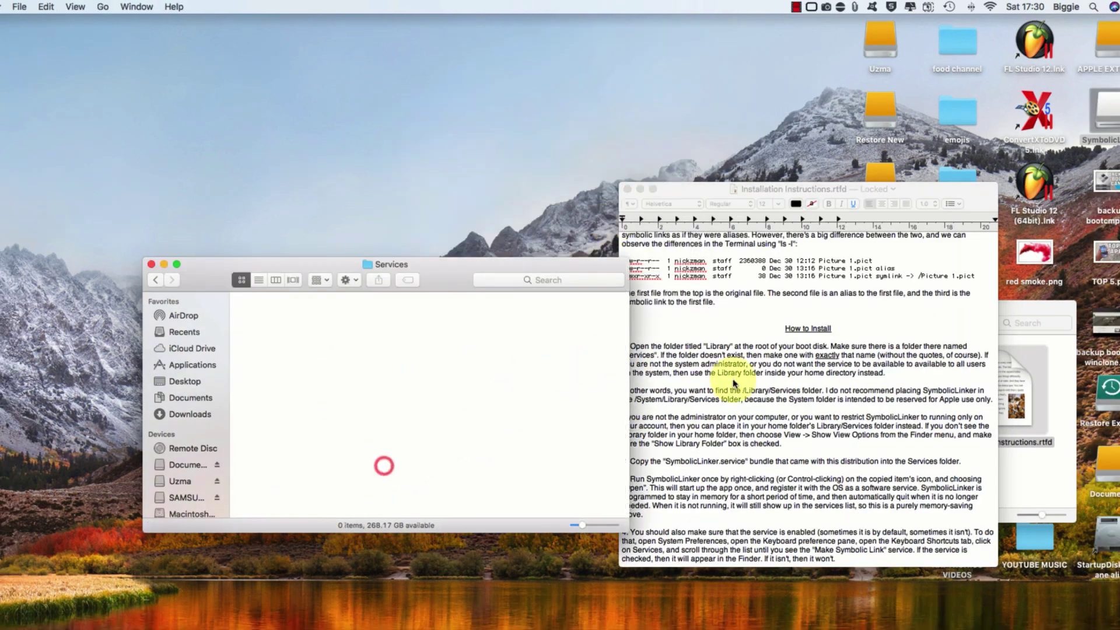
pyautogui.moveTo(851, 388); pyautogui.dragTo(452, 374)
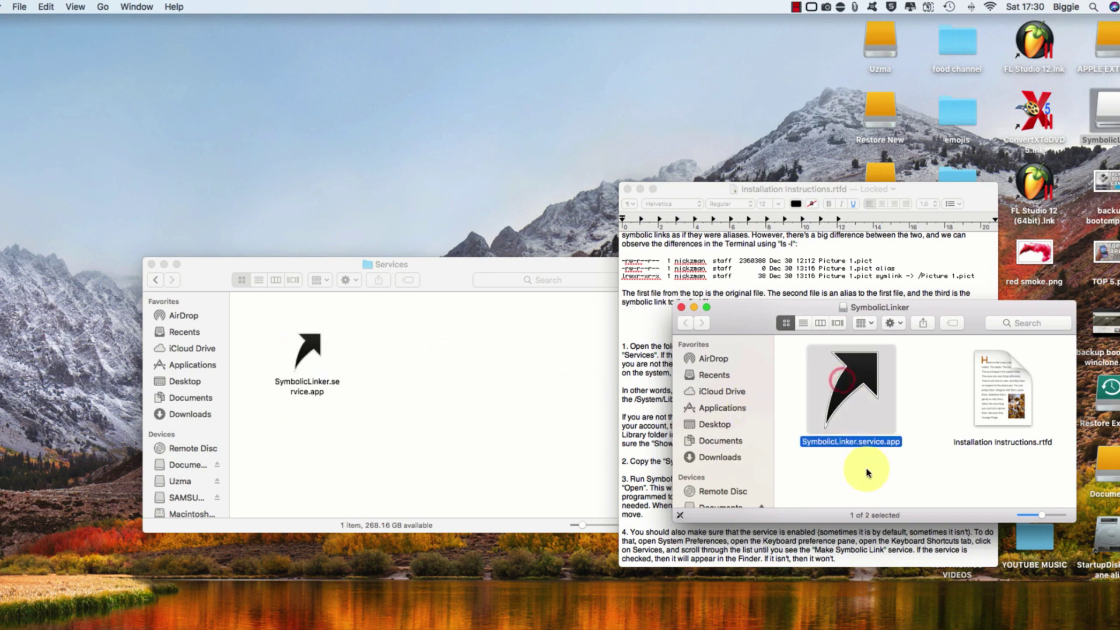
pyautogui.click(834, 188)
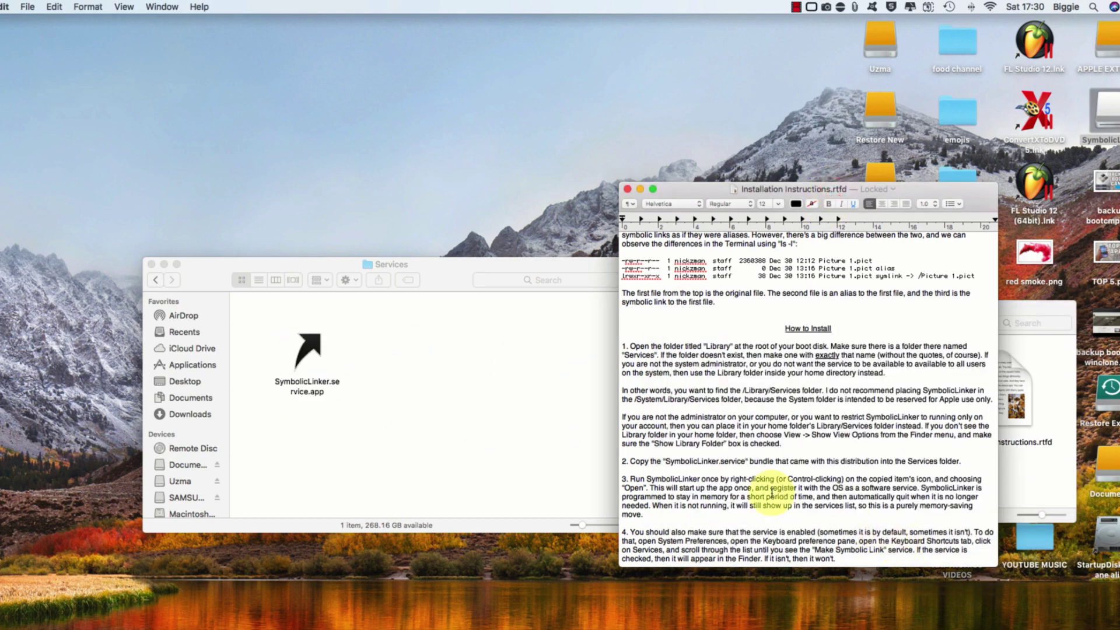
pyautogui.scroll(-1, 772, 493)
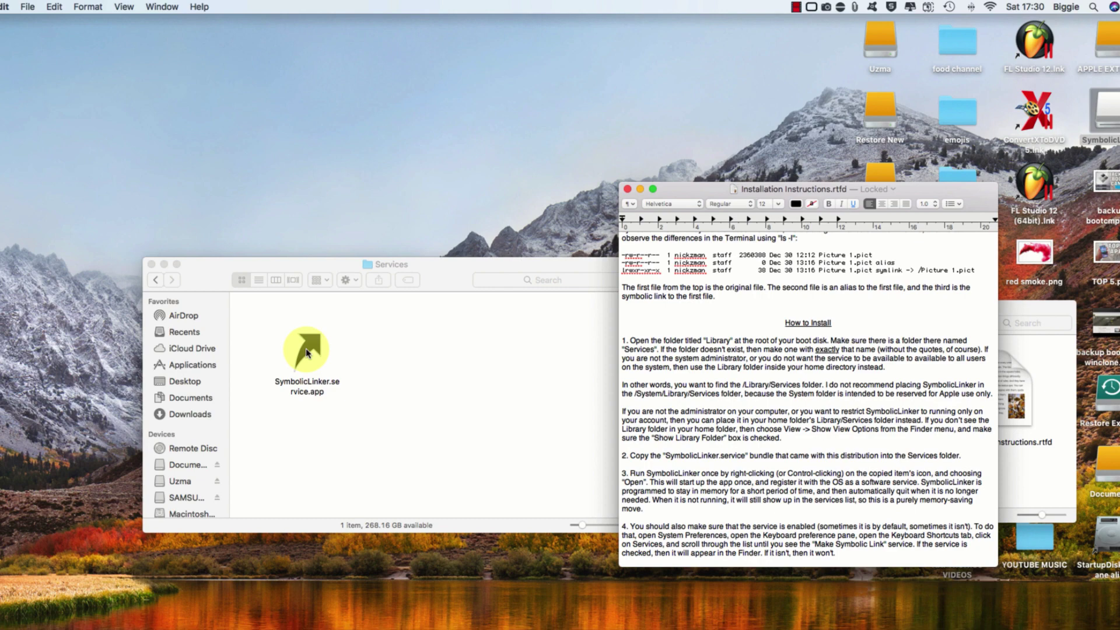
# - Run the copied SymbolicLinker.service.app, approving the downloaded-app warning
pyautogui.rightClick(303, 350)
pyautogui.rightClick(299, 361)
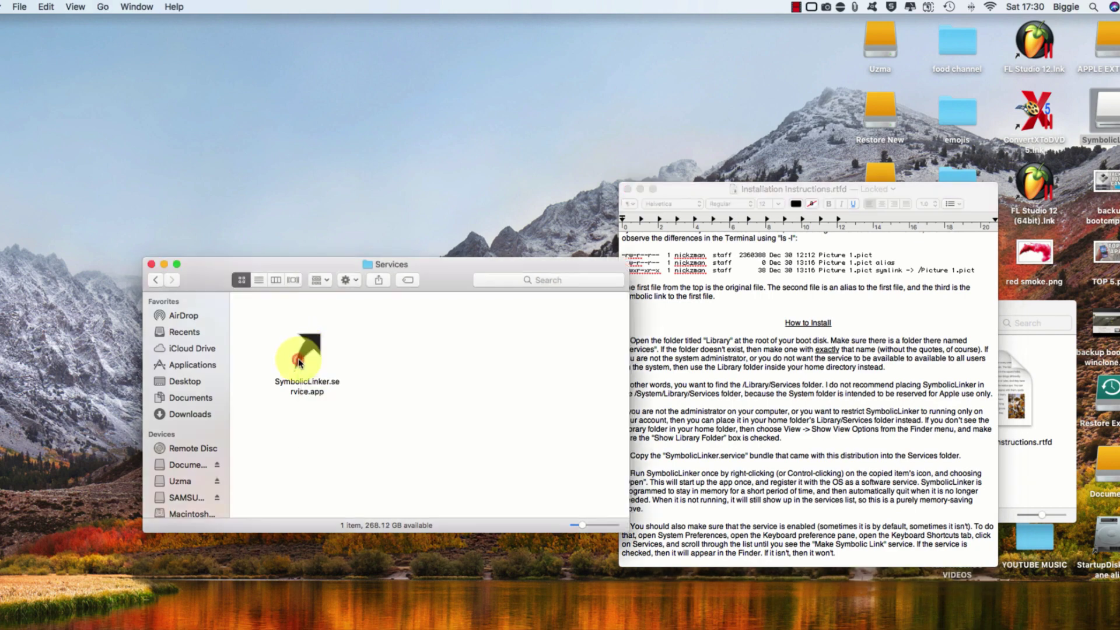
pyautogui.click(329, 350)
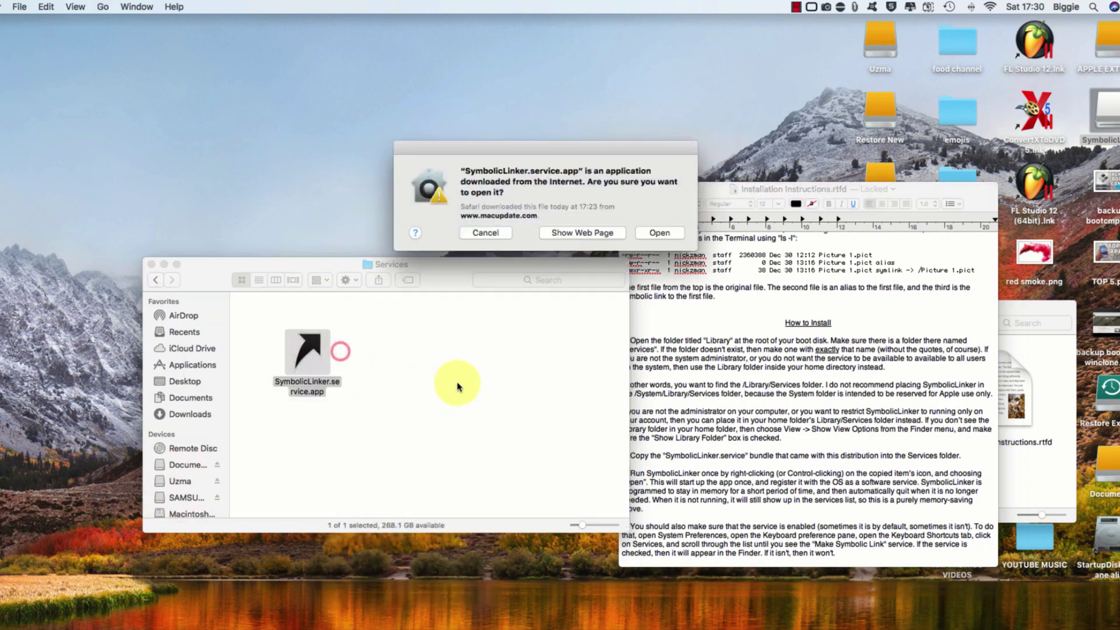
pyautogui.click(657, 233)
pyautogui.click(730, 456)
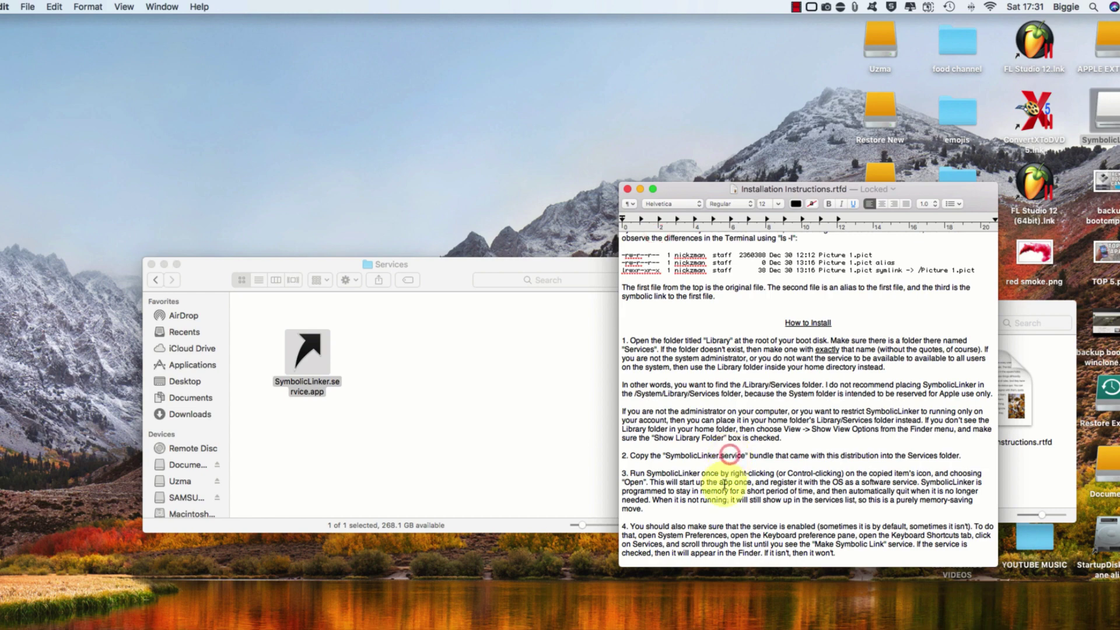
# - Confirm Make Symbolic Link is listed under Services for TOP 5.psd, then return to the SymbolicLinker window
pyautogui.rightClick(1106, 268)
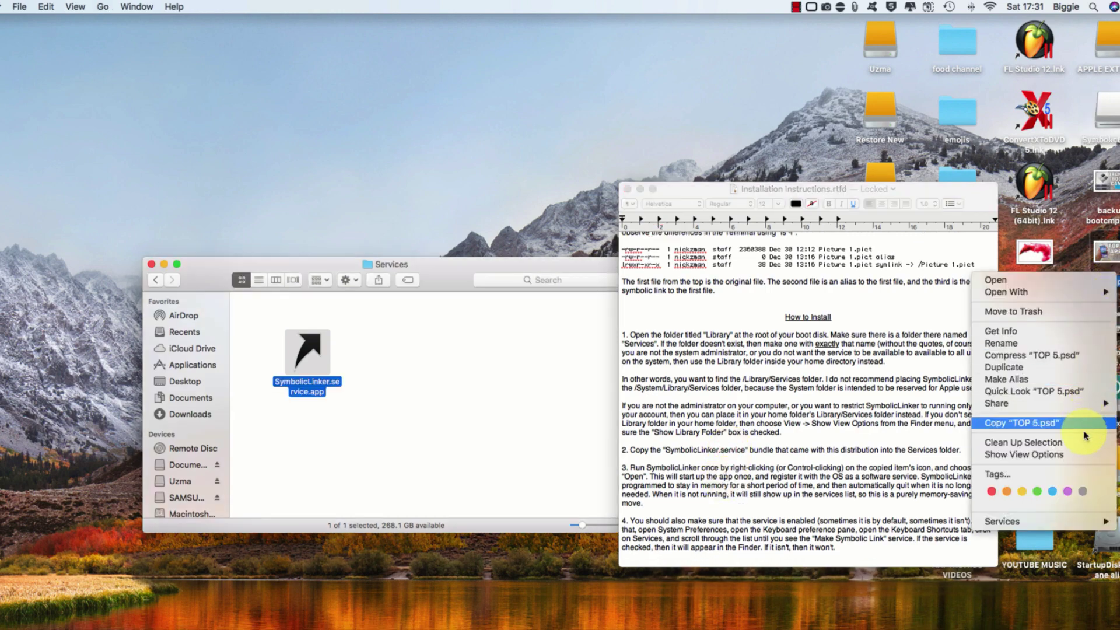
pyautogui.moveTo(1027, 522)
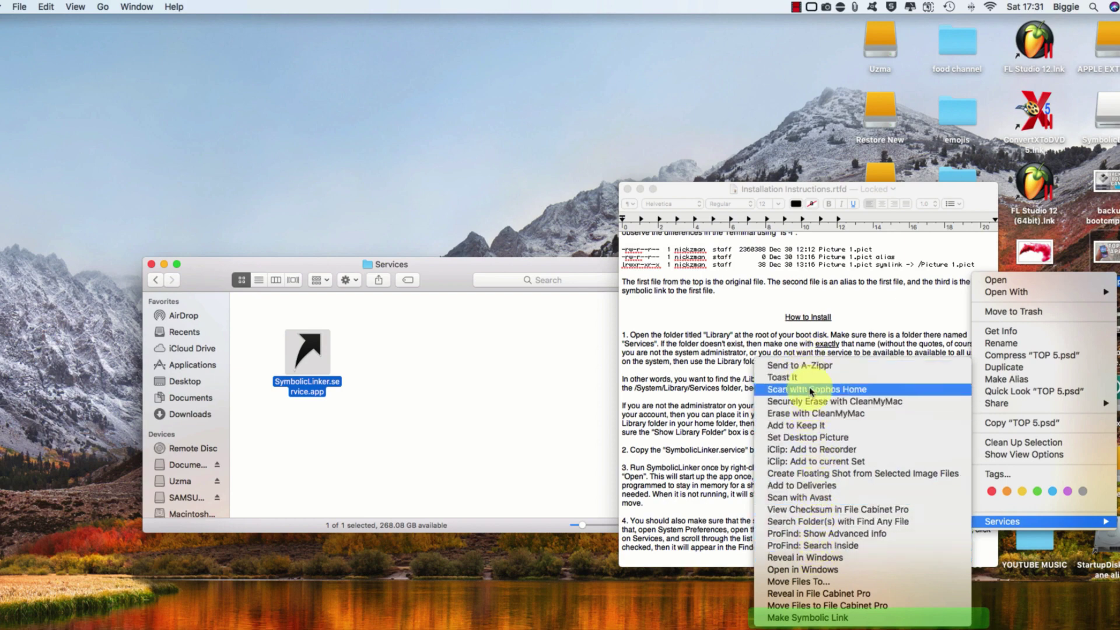
pyautogui.click(540, 490)
pyautogui.click(1037, 379)
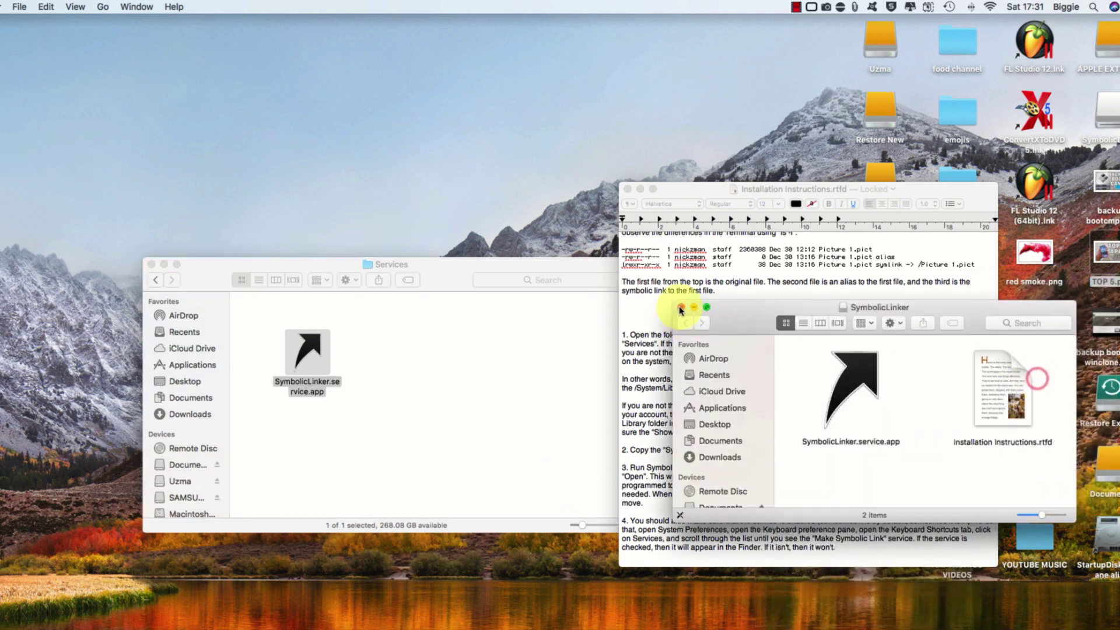
# - Close the SymbolicLinker window and open ~/Library/Application Support/MobileSync via the Option-revealed Go menu
pyautogui.click(681, 307)
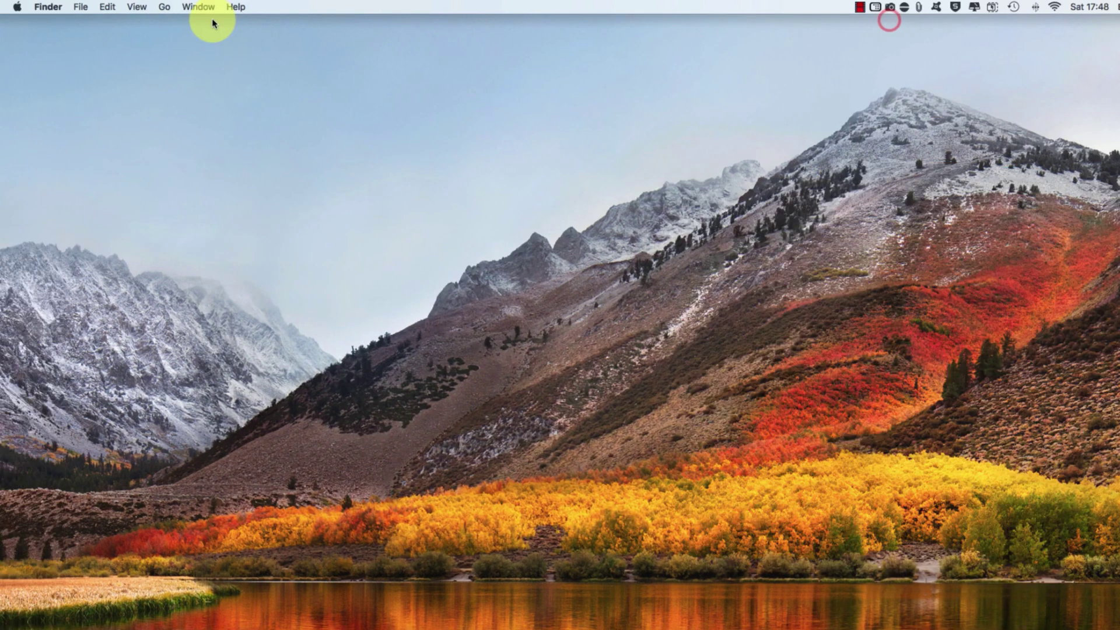
pyautogui.click(163, 5)
pyautogui.click(363, 220)
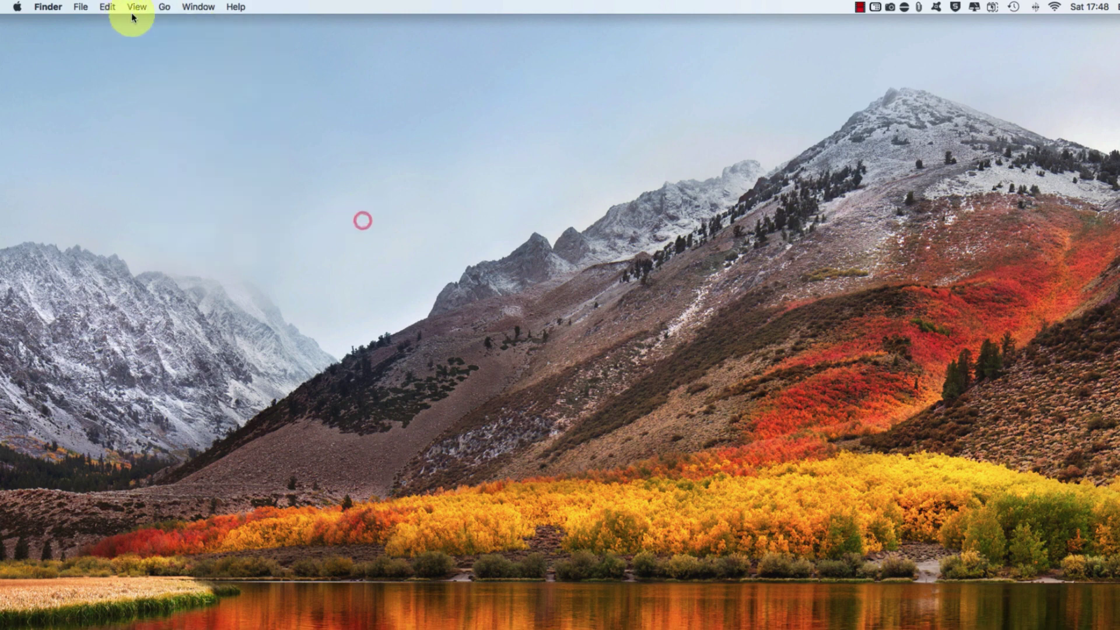
pyautogui.click(166, 6)
pyautogui.press('alt')
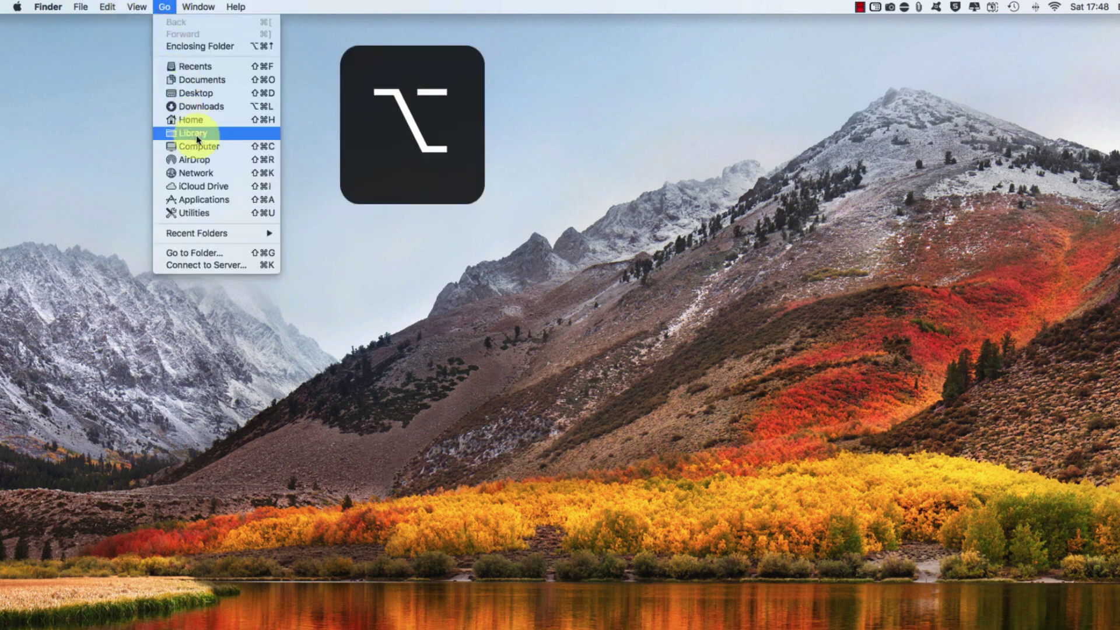
pyautogui.click(204, 134)
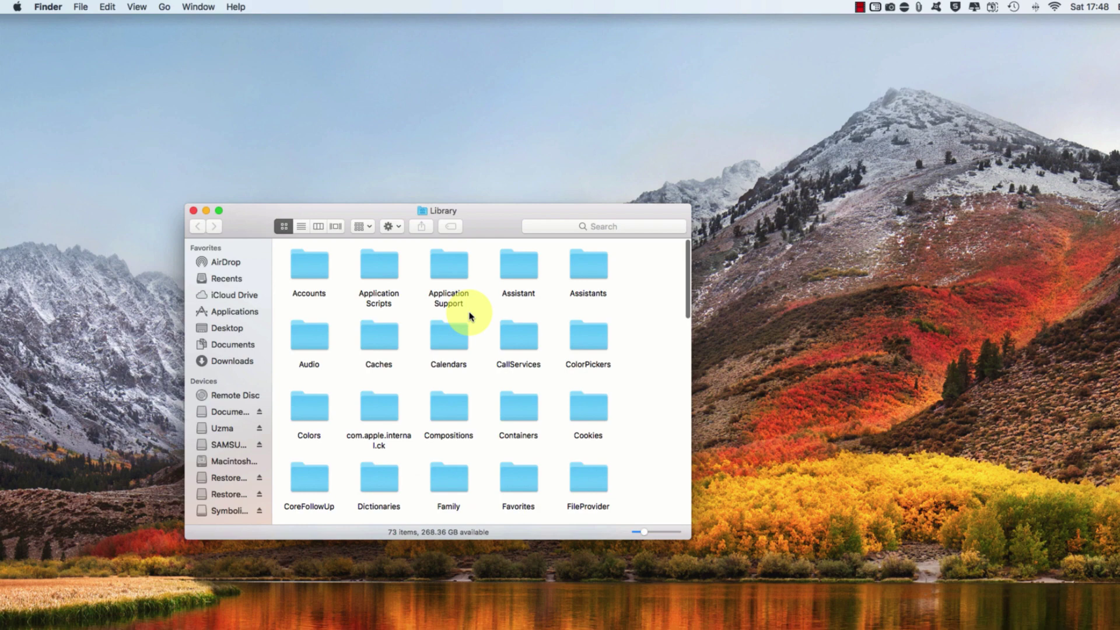
pyautogui.doubleClick(450, 263)
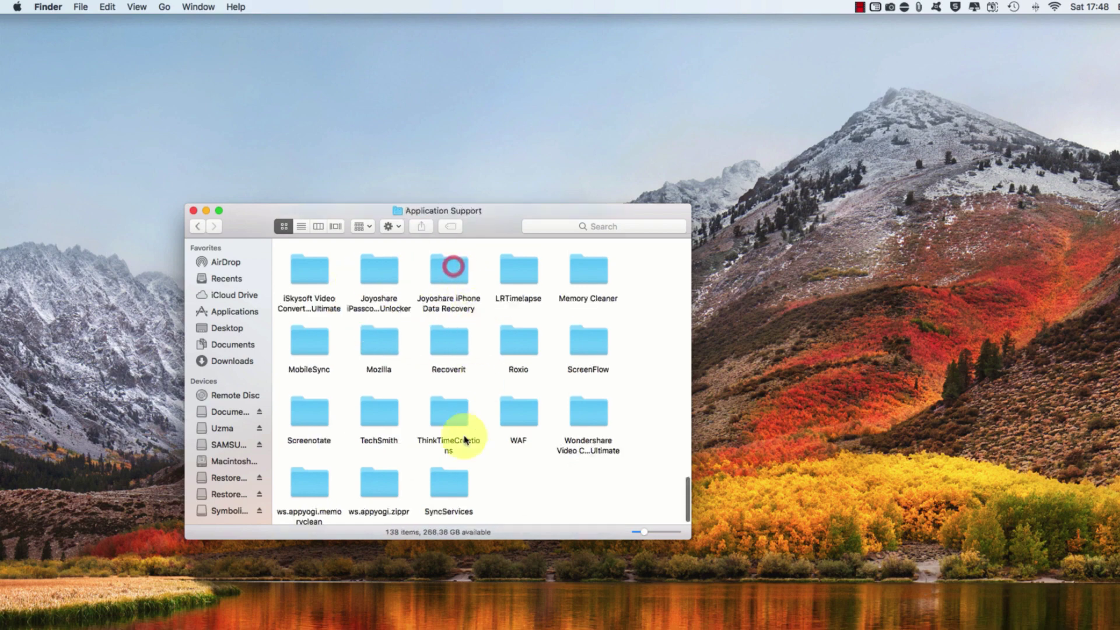
pyautogui.click(304, 335)
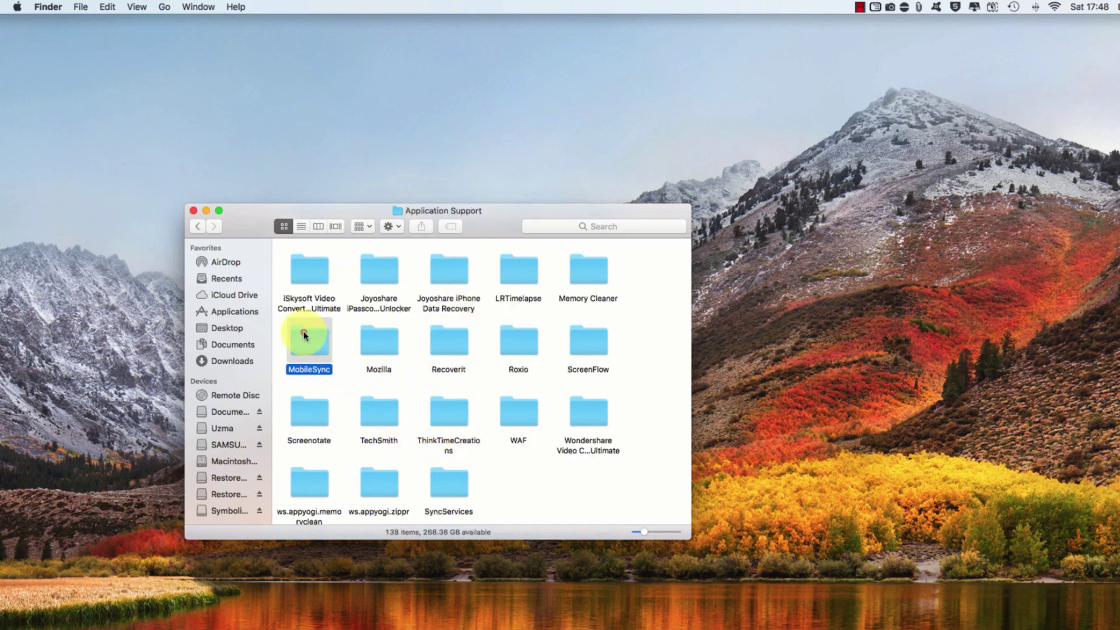
pyautogui.doubleClick(304, 334)
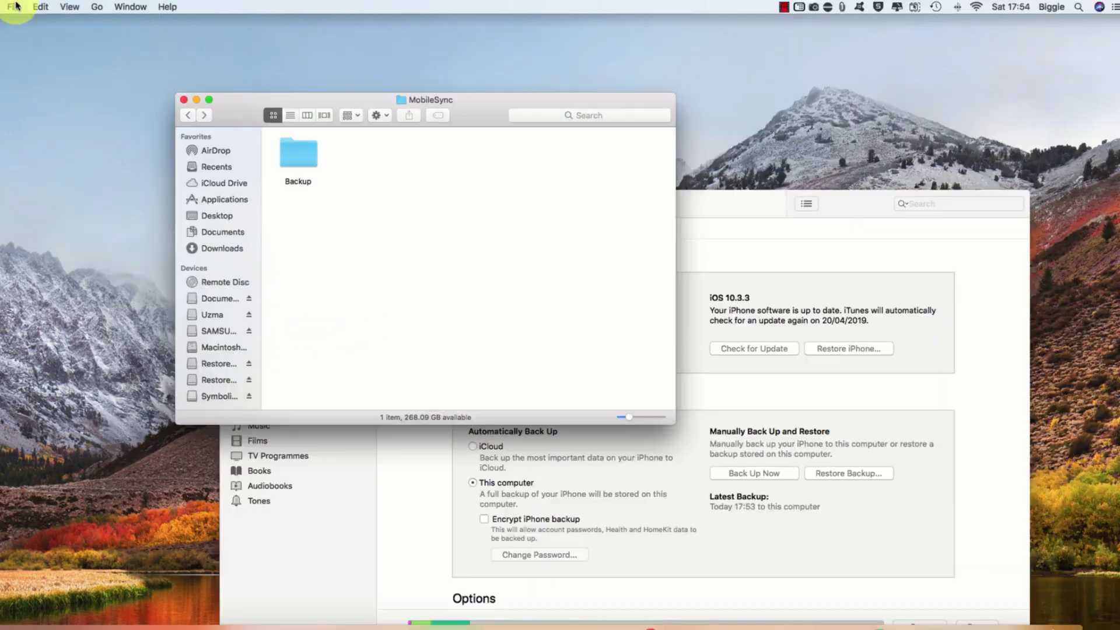
# - Open a second Finder window showing the external Documents drive
pyautogui.click(14, 7)
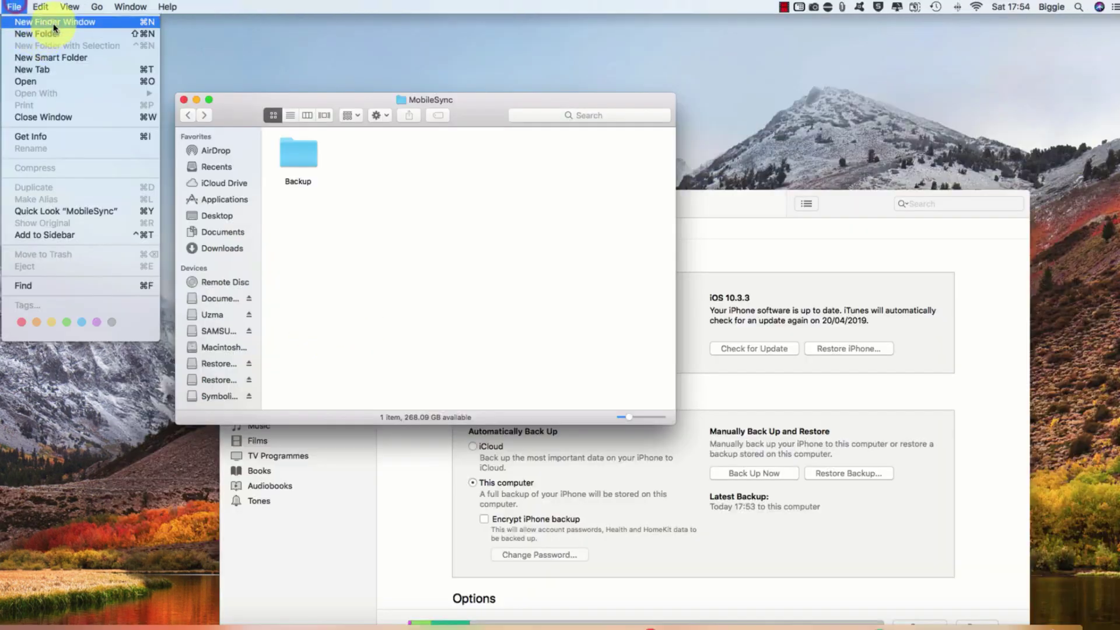
pyautogui.click(54, 24)
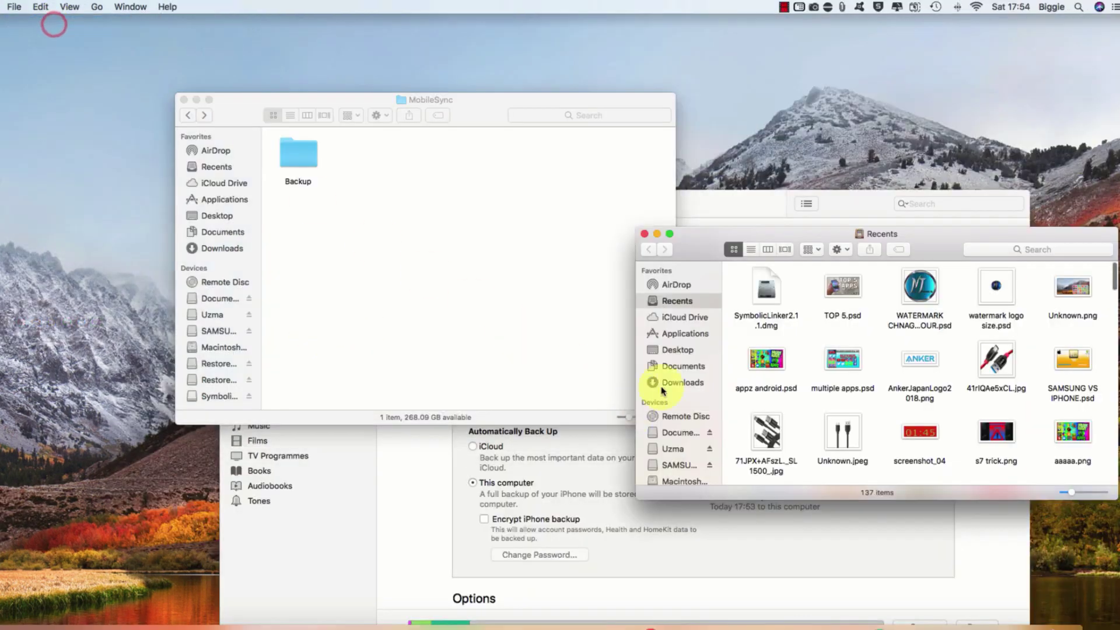
pyautogui.scroll(-3, 653, 413)
pyautogui.click(682, 359)
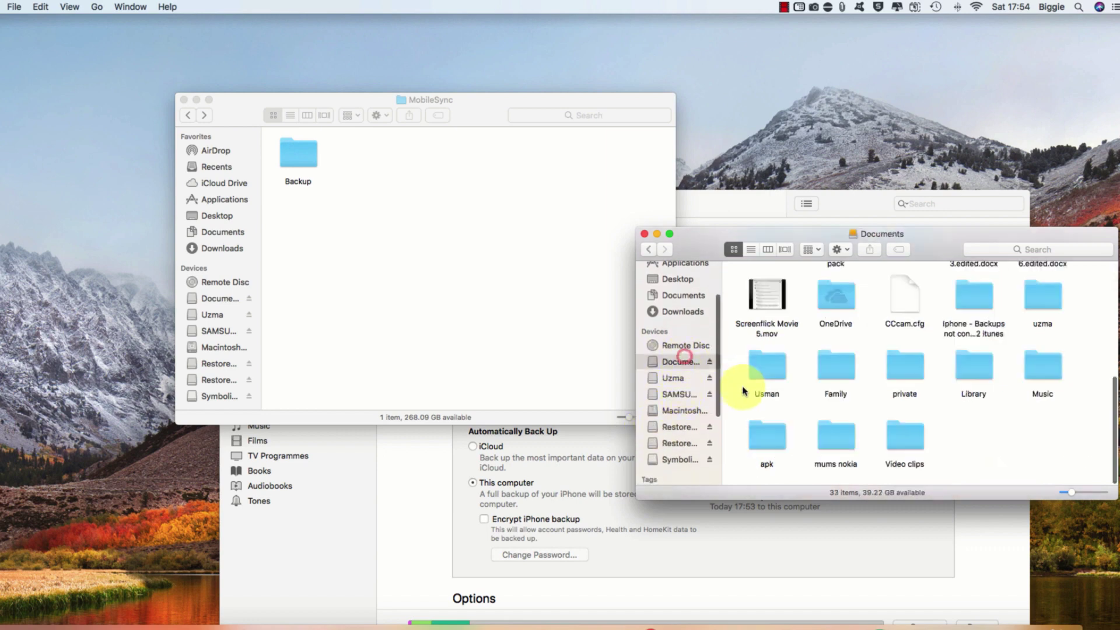
pyautogui.rightClick(979, 452)
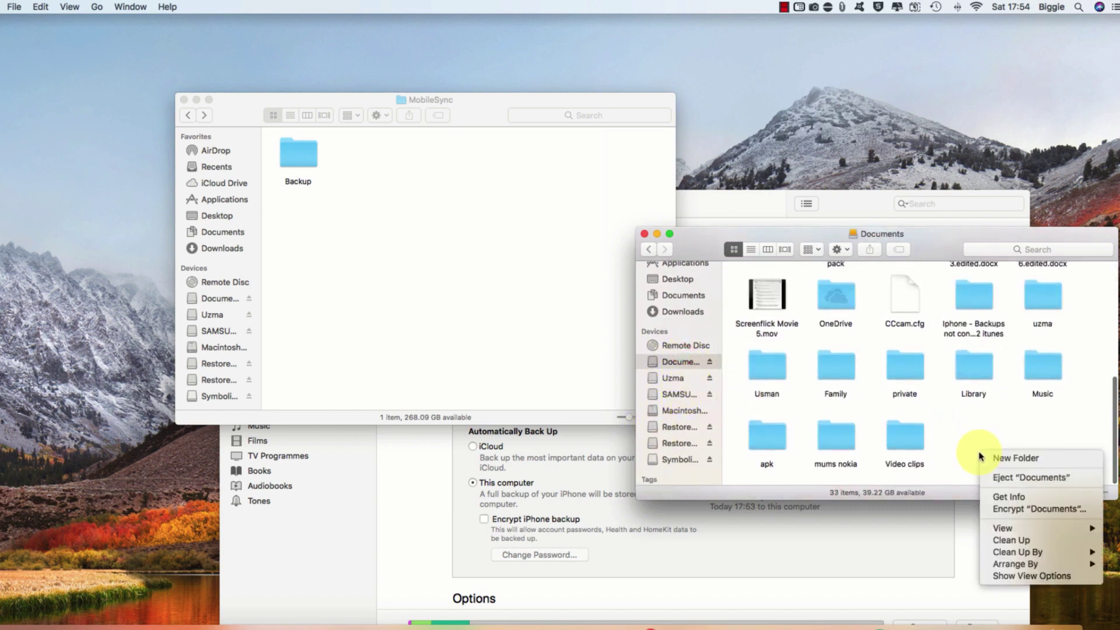
pyautogui.click(409, 303)
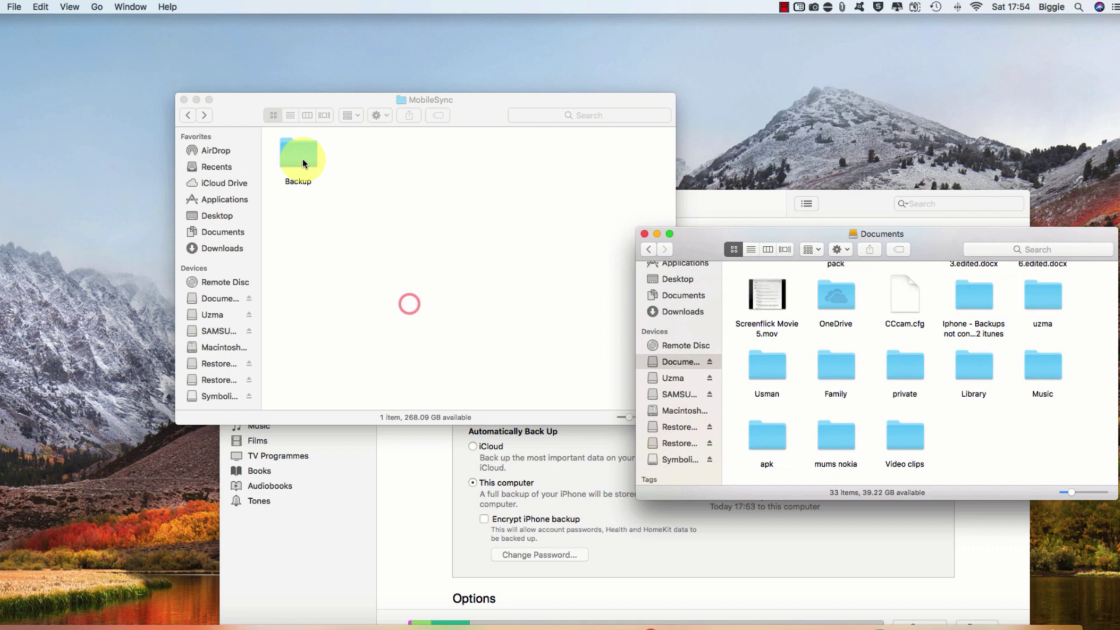
# - Move the Backup folder from MobileSync onto the external Documents drive
pyautogui.moveTo(304, 153); pyautogui.dragTo(998, 434)
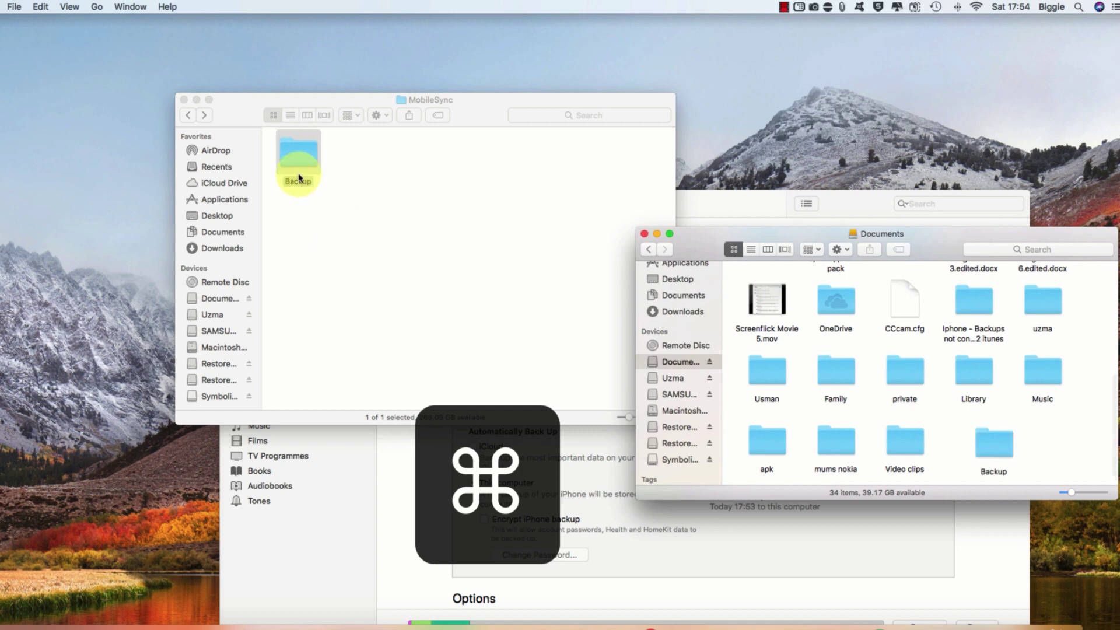
pyautogui.moveTo(291, 168); pyautogui.dragTo(997, 449)
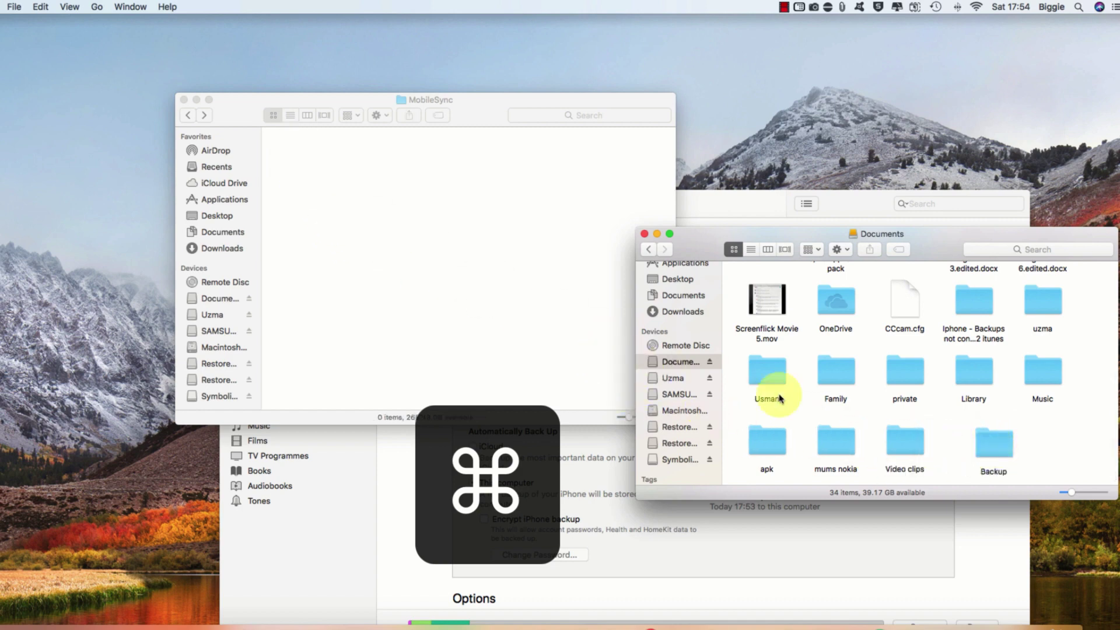
pyautogui.scroll(-1, 1045, 455)
# - Create a symbolic link to the Backup folder with Make Symbolic Link
pyautogui.rightClick(991, 437)
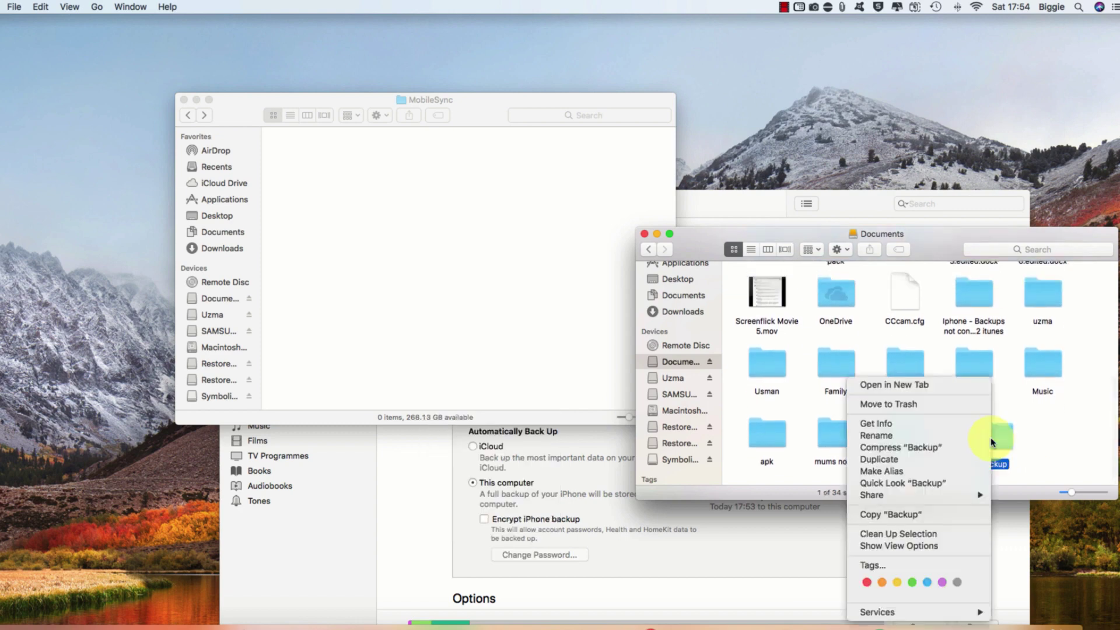
pyautogui.moveTo(962, 612)
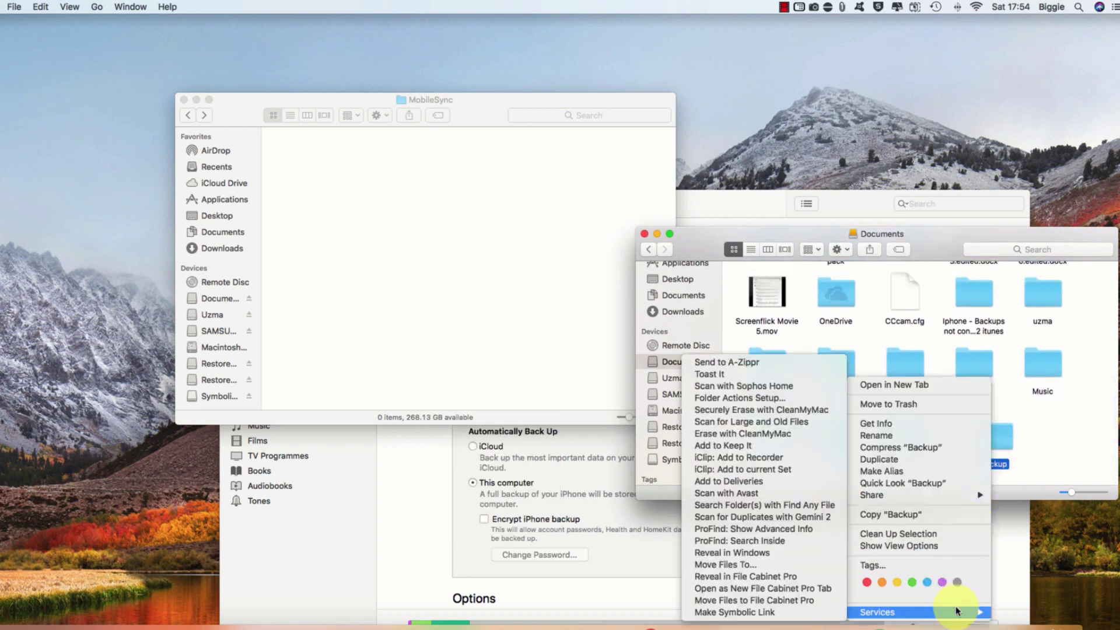
pyautogui.click(752, 606)
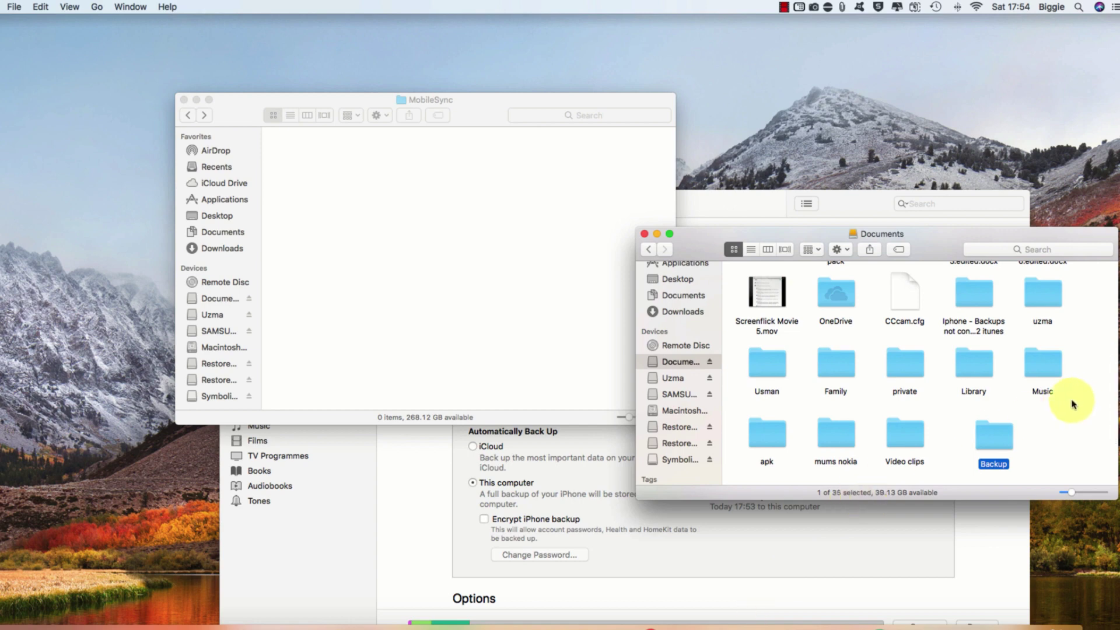
pyautogui.scroll(-4, 1076, 400)
# - Move the Backup symlink into MobileSync, placing it at the top left
pyautogui.click(758, 439)
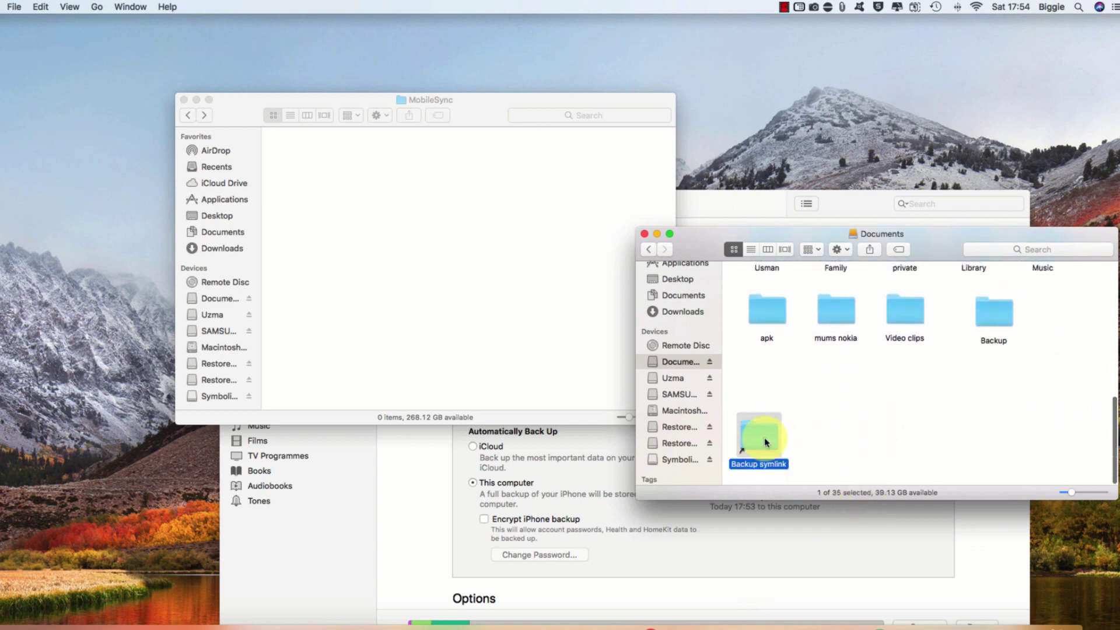
pyautogui.scroll(1, 783, 403)
pyautogui.moveTo(776, 435); pyautogui.dragTo(378, 252)
pyautogui.click(382, 254)
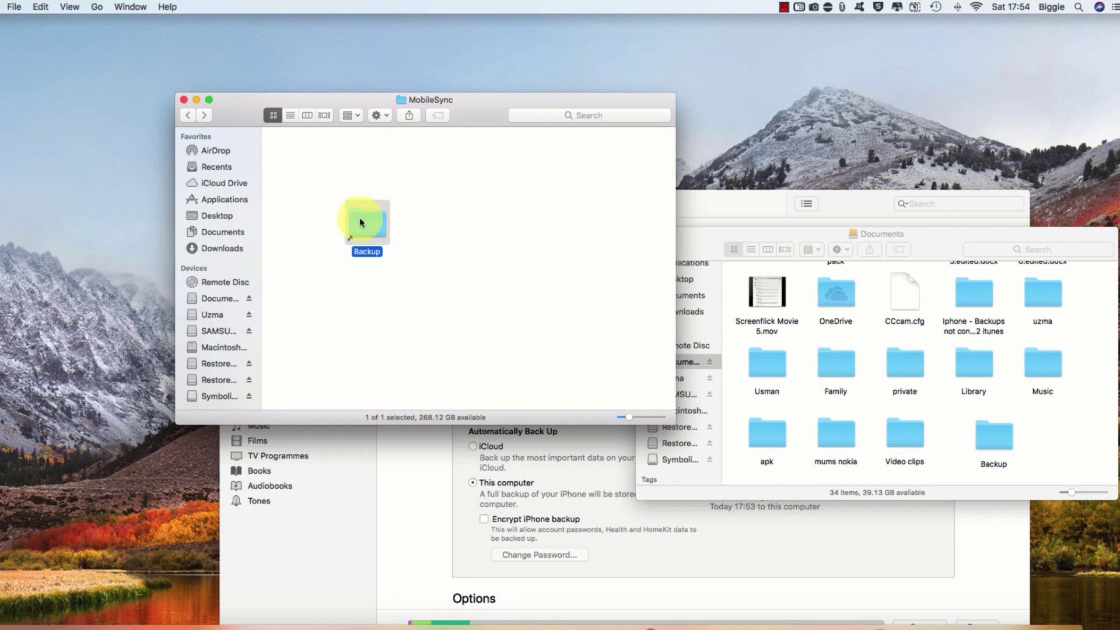
pyautogui.moveTo(360, 223); pyautogui.dragTo(365, 220)
pyautogui.moveTo(829, 203); pyautogui.dragTo(744, 79)
# - Sync the iPhone, run Back Up Now, then open the external Backup folder
pyautogui.click(833, 499)
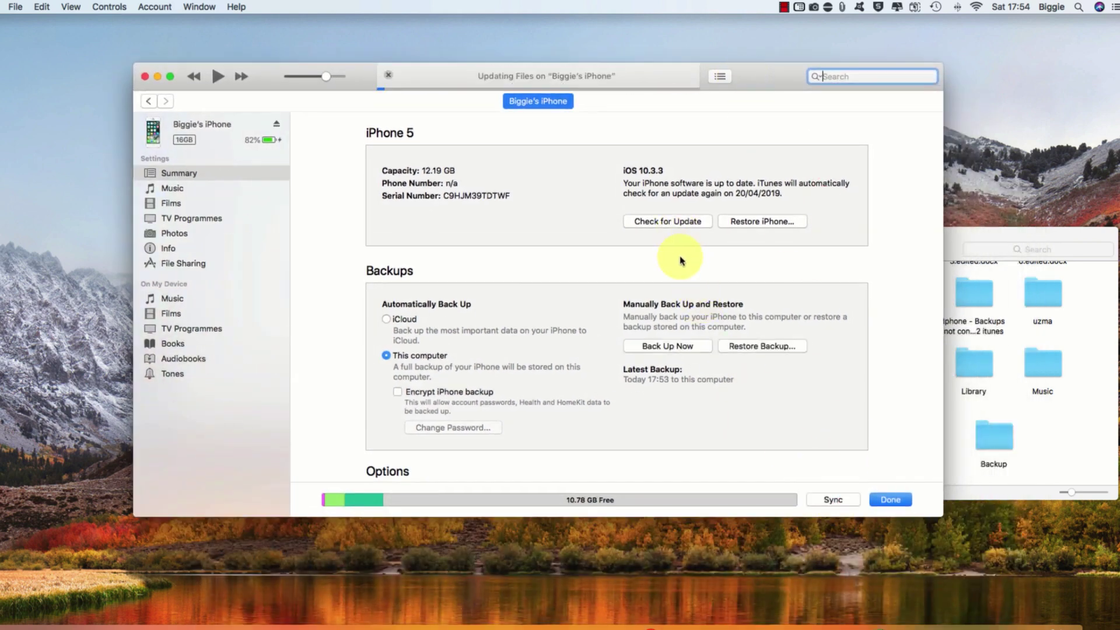
pyautogui.click(662, 337)
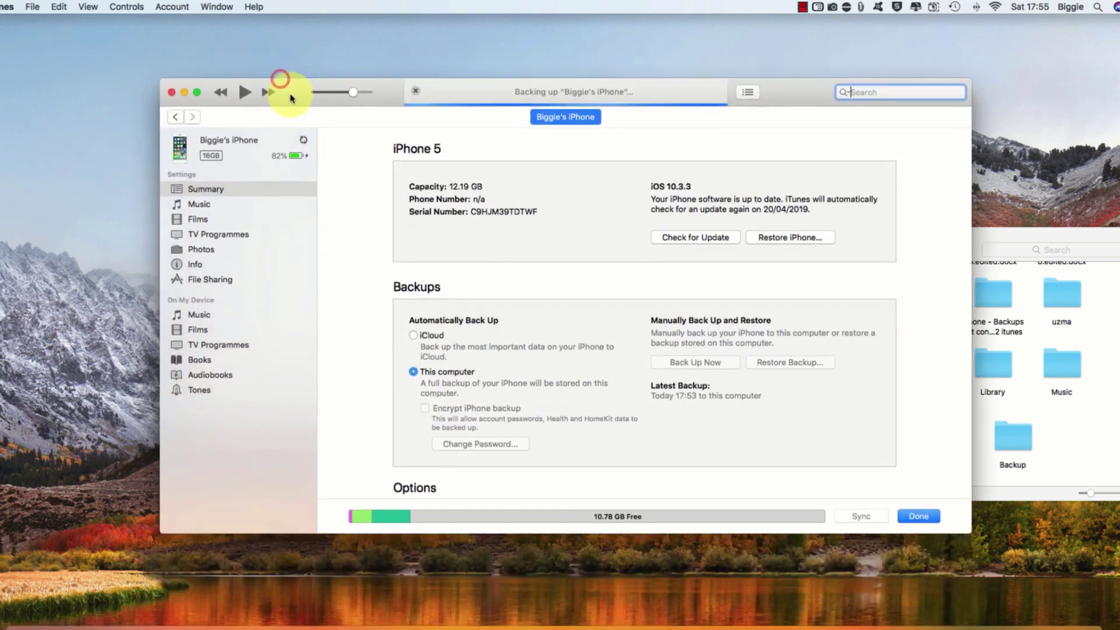
pyautogui.moveTo(280, 81); pyautogui.dragTo(238, 93)
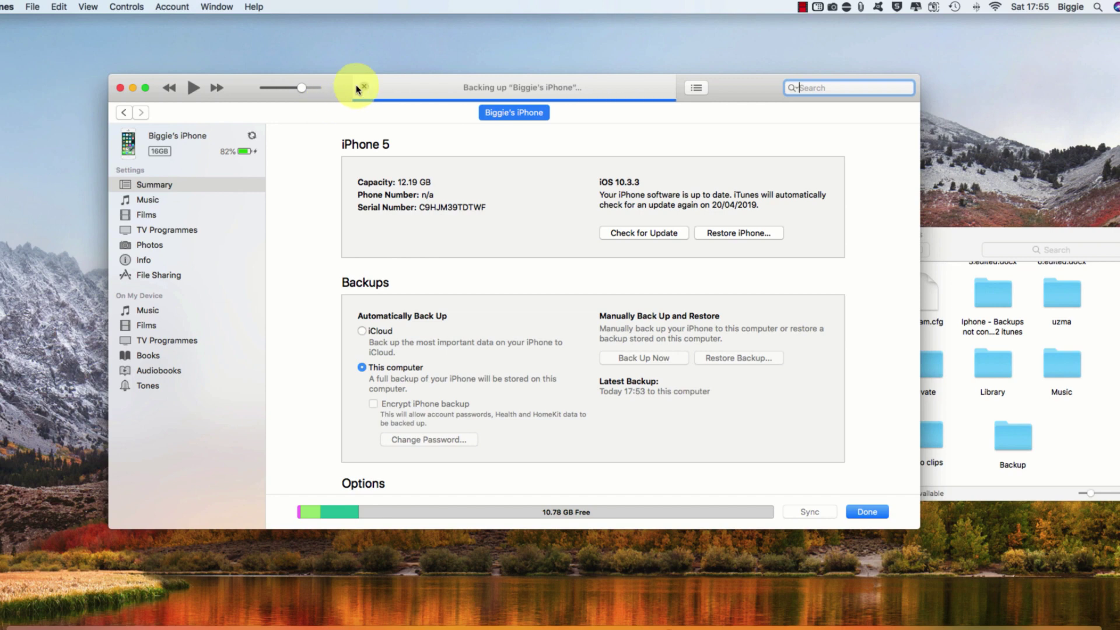
pyautogui.doubleClick(1022, 450)
# - Delete the new backup folder inside the external Backup folder
pyautogui.click(846, 321)
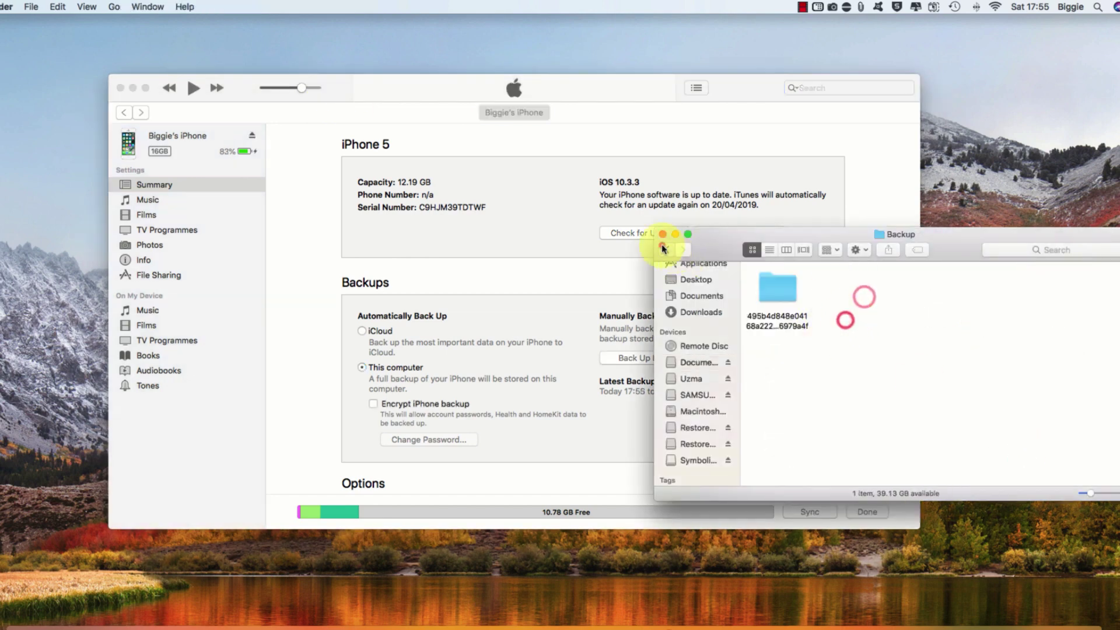
pyautogui.click(666, 250)
pyautogui.click(682, 250)
pyautogui.press('super+BackSpace')
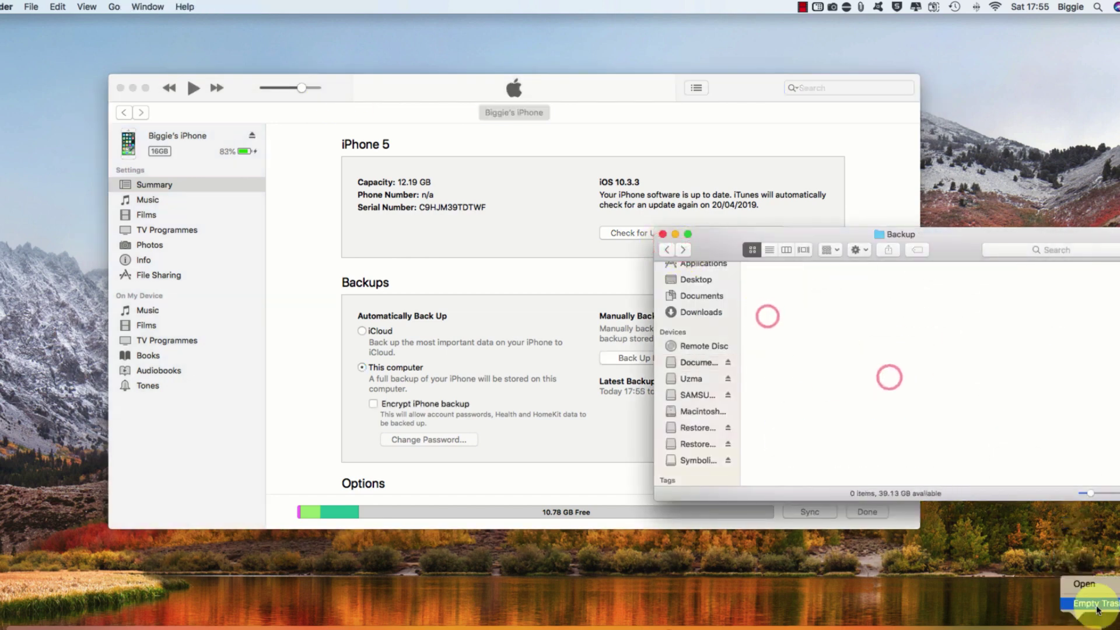
pyautogui.click(667, 249)
# - Start another iPhone backup in iTunes and check the external Backup folder for it
pyautogui.click(557, 274)
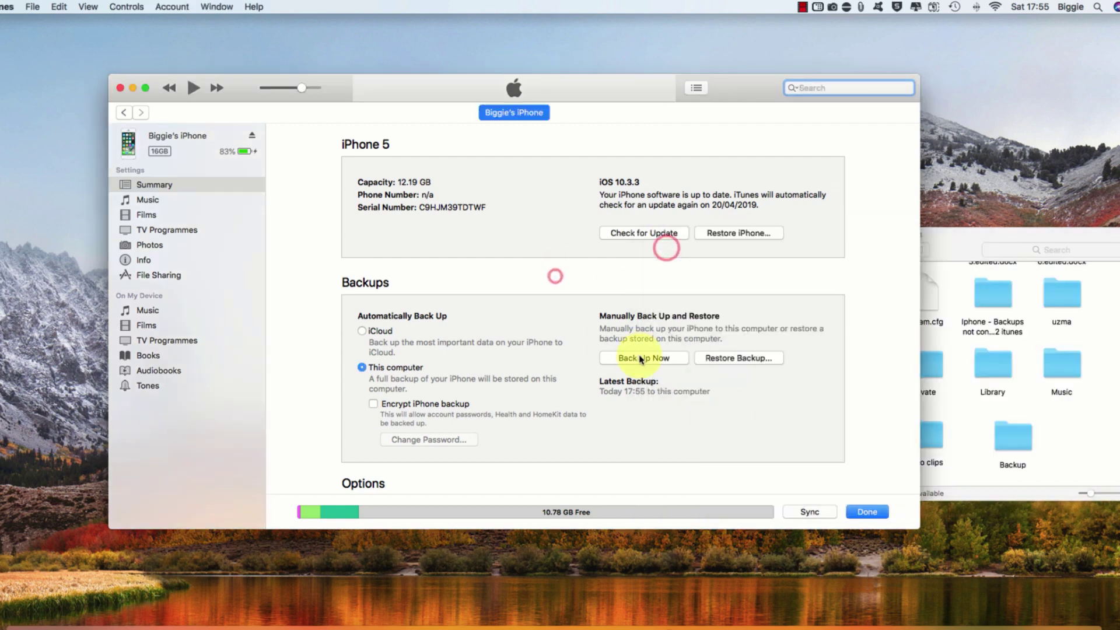
pyautogui.click(627, 357)
pyautogui.doubleClick(1012, 437)
pyautogui.click(667, 250)
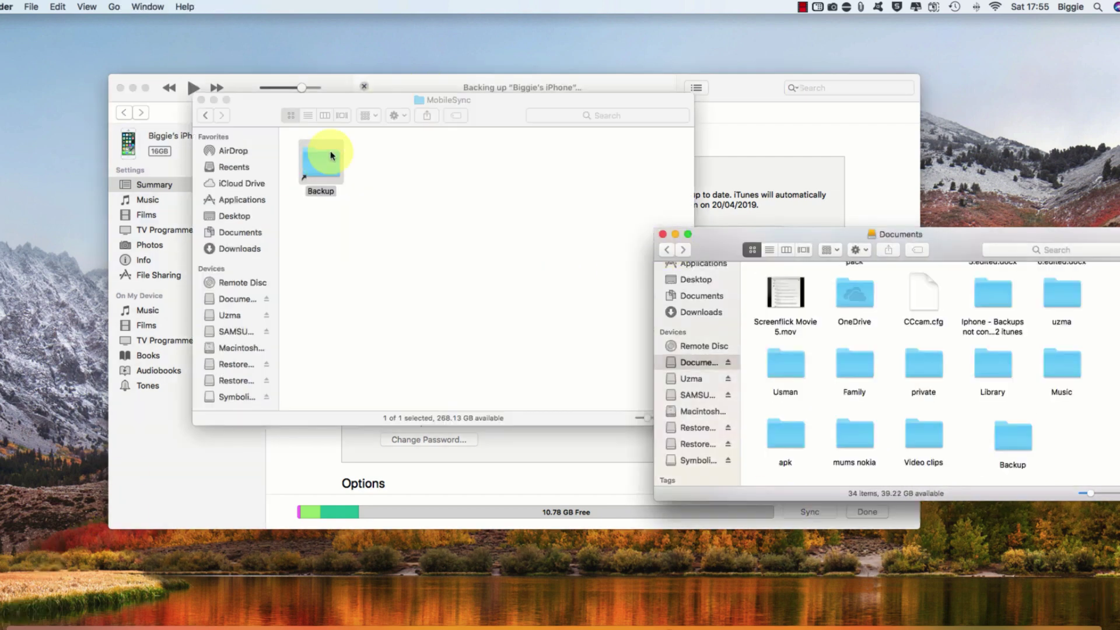
# - Compare the MobileSync Backup link's contents with the external Backup folder
pyautogui.doubleClick(330, 155)
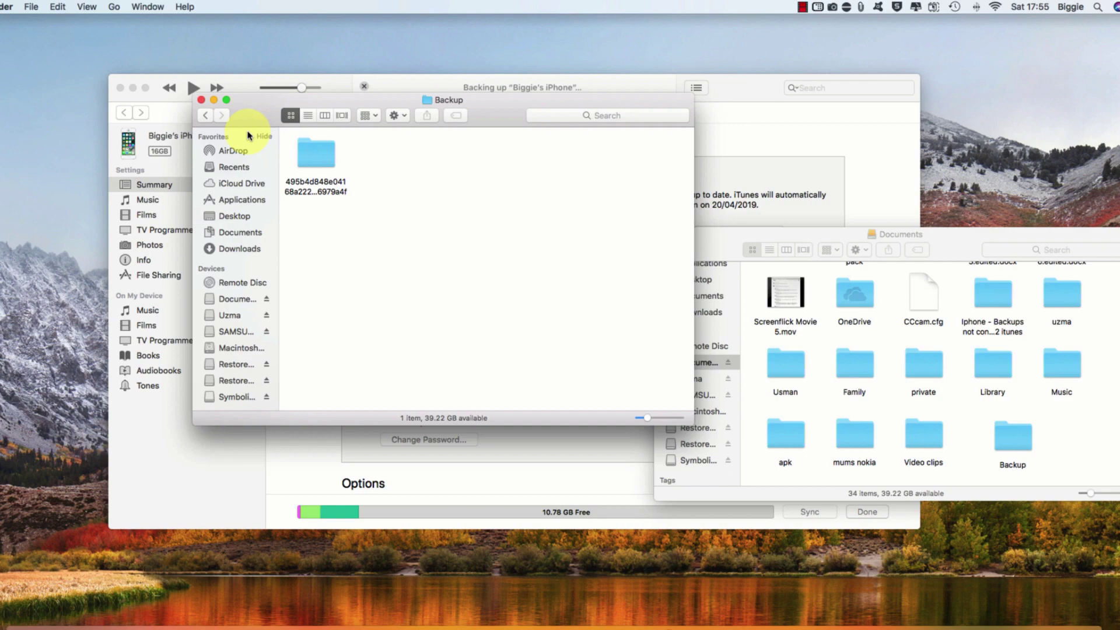
pyautogui.click(208, 116)
pyautogui.moveTo(506, 112); pyautogui.dragTo(426, 248)
pyautogui.click(142, 251)
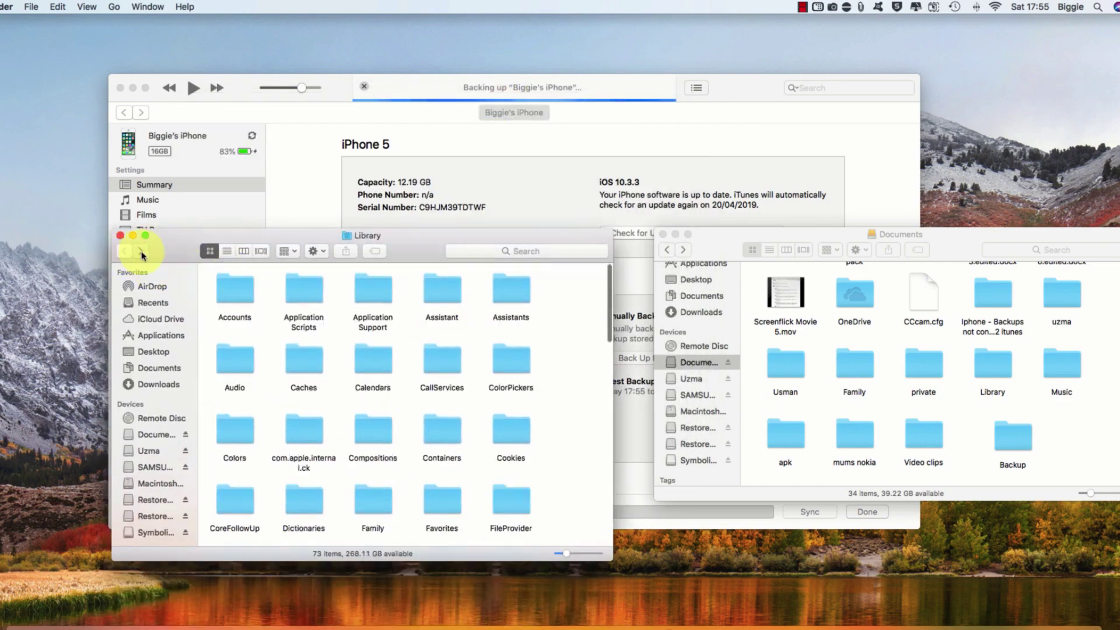
pyautogui.click(142, 251)
pyautogui.click(140, 251)
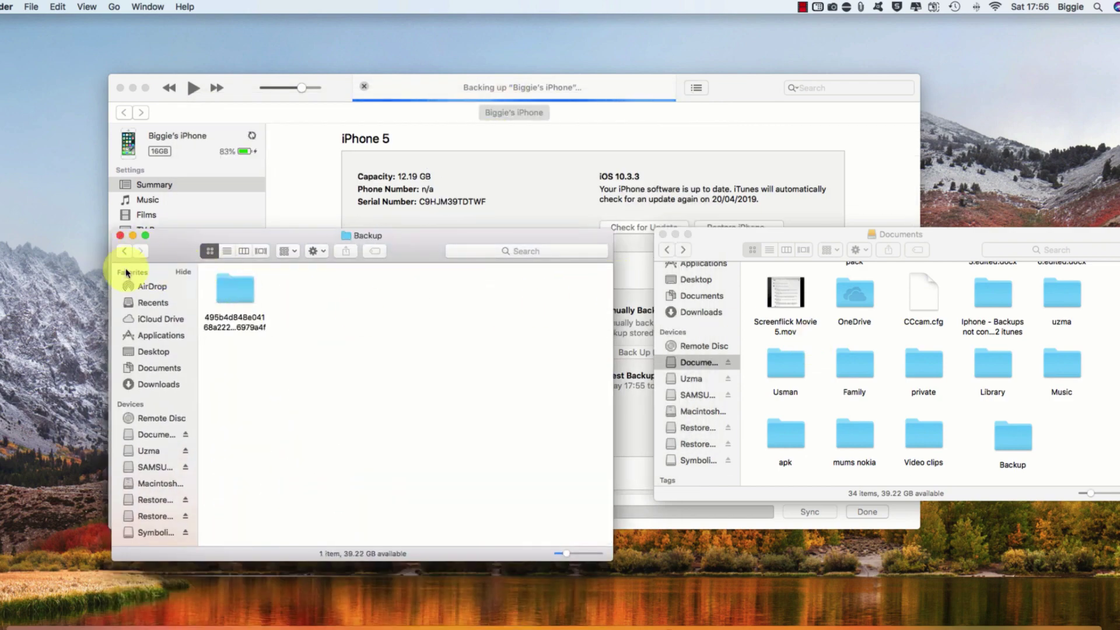
pyautogui.click(125, 251)
pyautogui.doubleClick(1013, 436)
pyautogui.moveTo(807, 235); pyautogui.dragTo(780, 263)
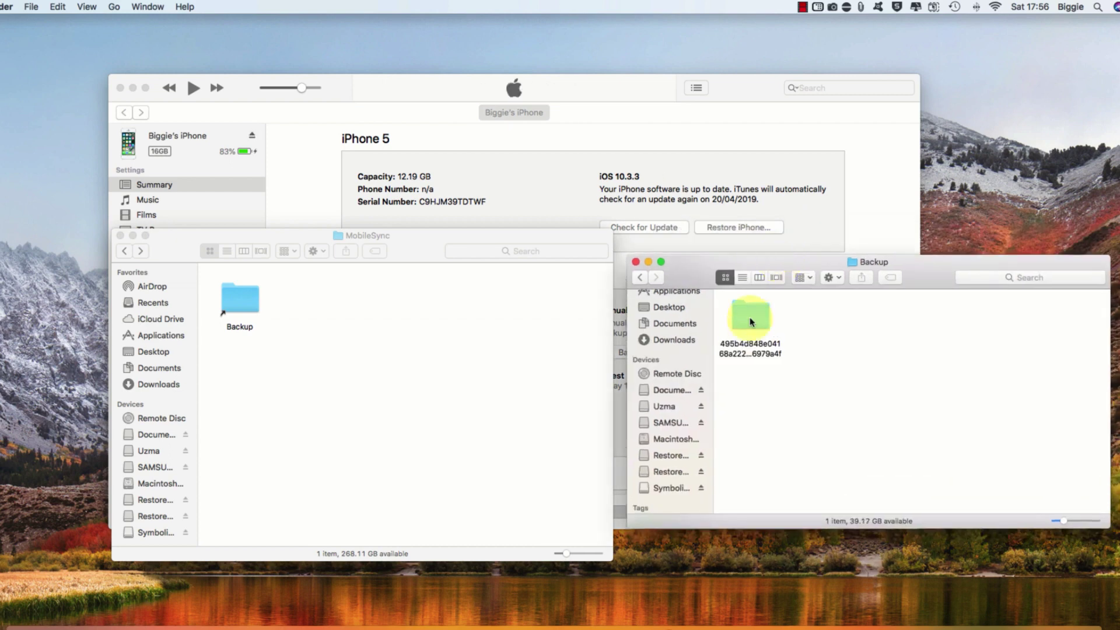
# - Trash the hash-named backup folder and permanently empty the Trash
pyautogui.moveTo(749, 316); pyautogui.dragTo(1079, 618)
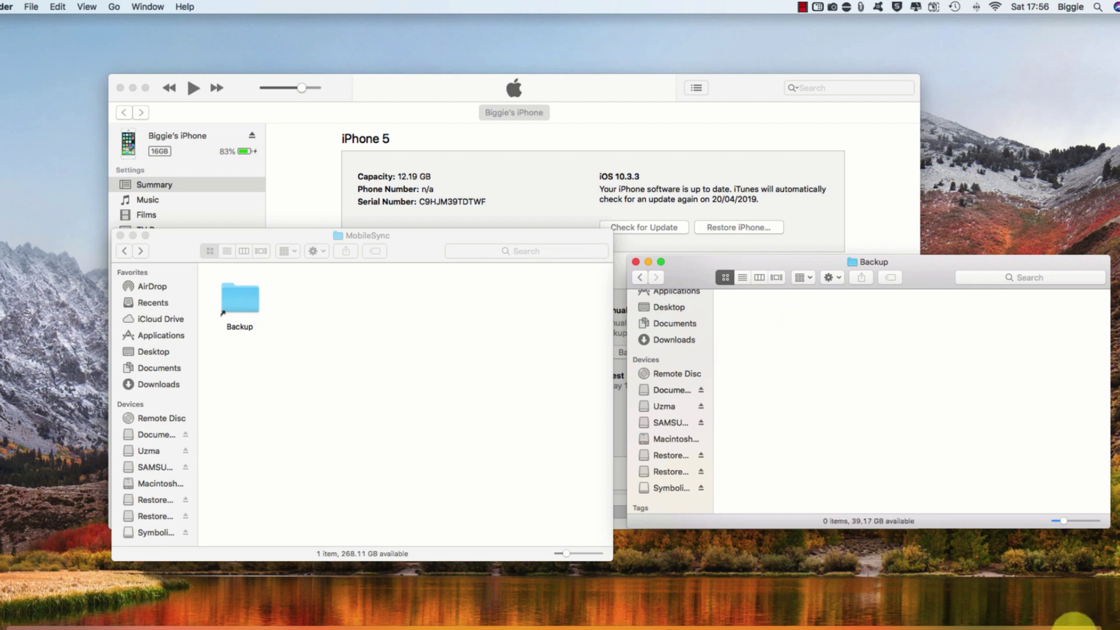
pyautogui.rightClick(1079, 622)
pyautogui.click(1085, 604)
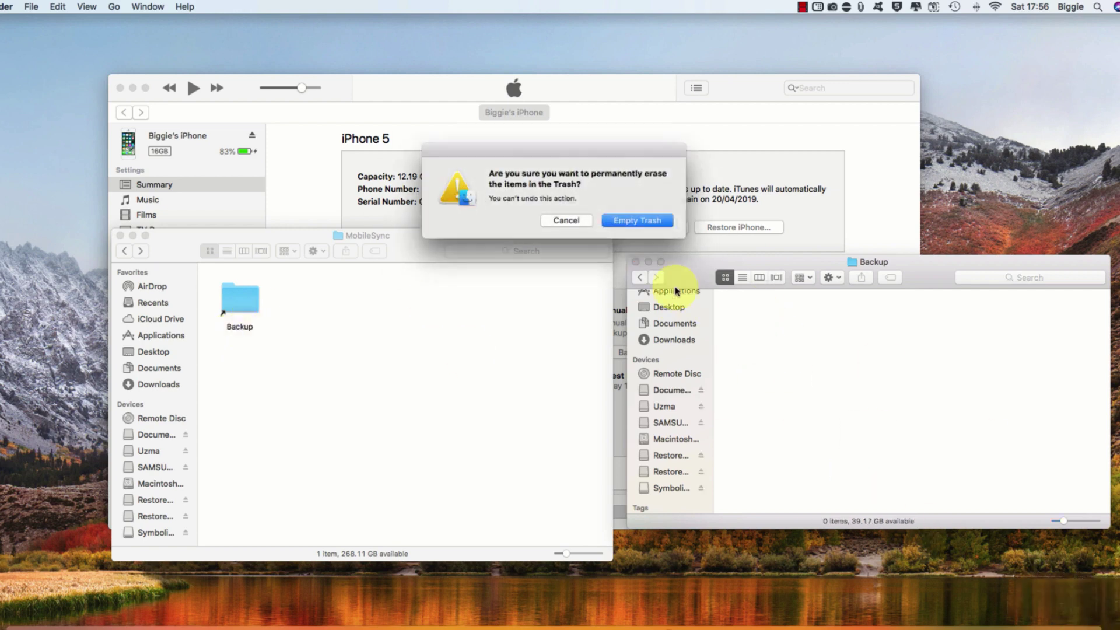
pyautogui.click(637, 223)
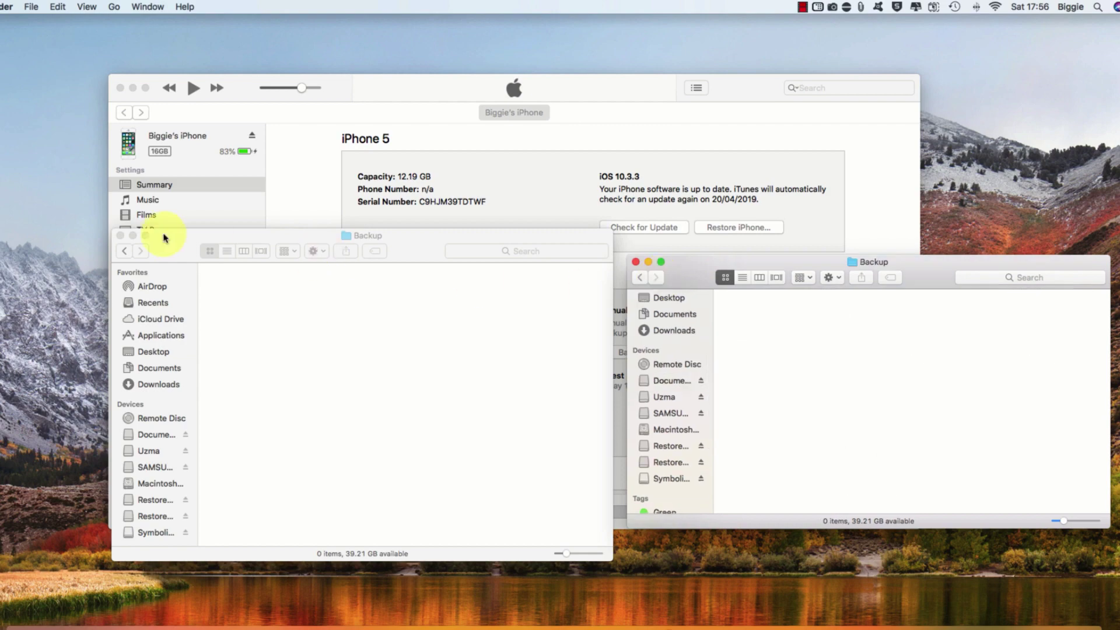
# - Recheck the empty linked Backup folder and start a fresh iPhone backup in iTunes
pyautogui.click(125, 251)
pyautogui.click(140, 251)
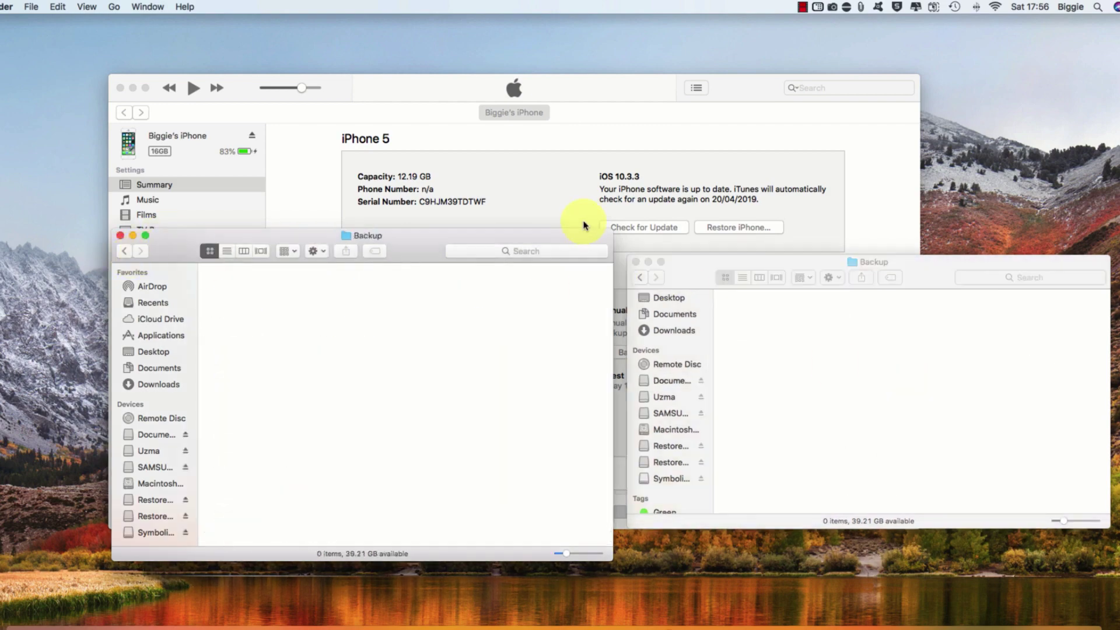
pyautogui.click(642, 244)
pyautogui.click(665, 353)
# - Close iTunes and return the Finder window to the MobileSync folder with its Backup link
pyautogui.click(120, 88)
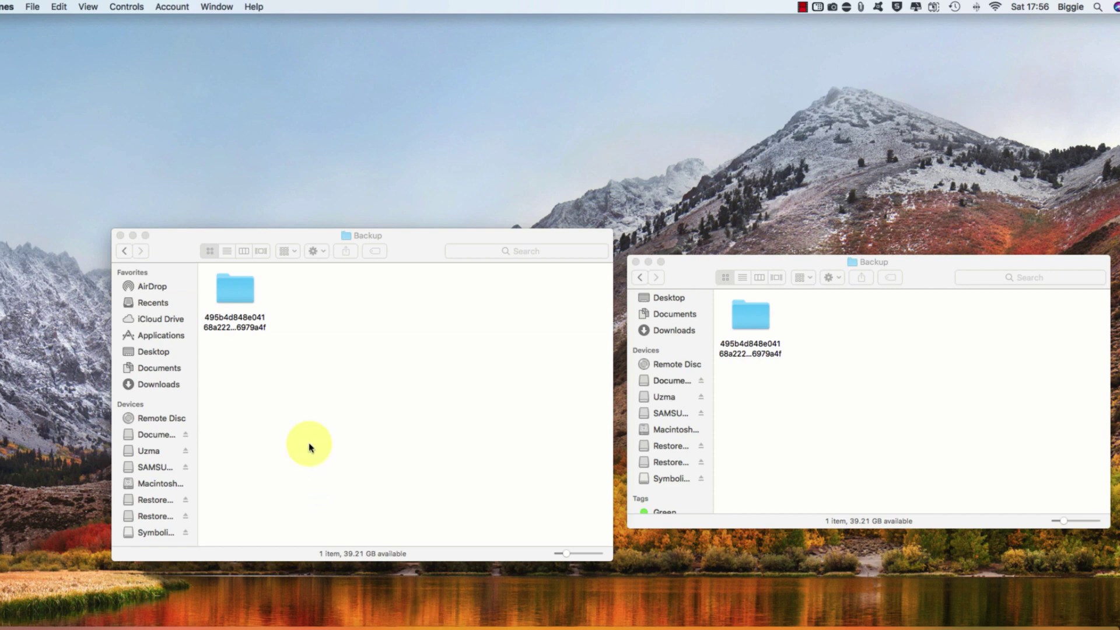
pyautogui.click(124, 252)
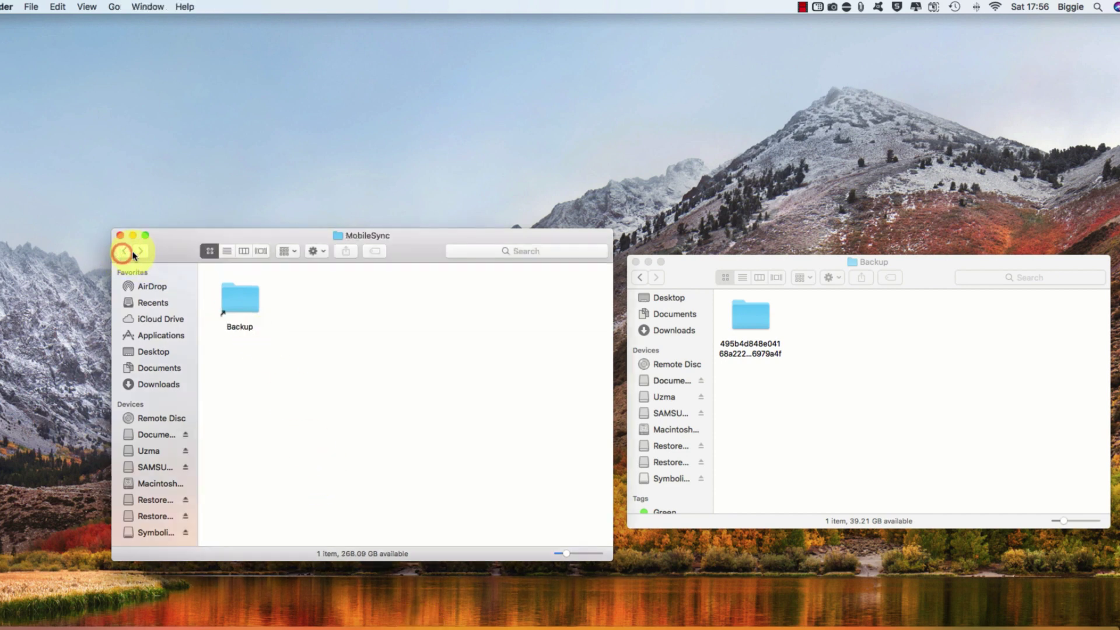